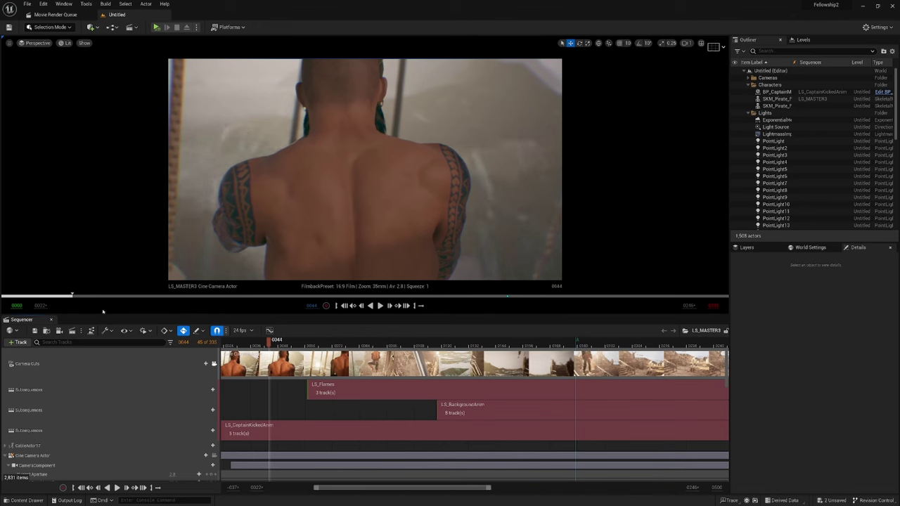
# Return the sequence to frame 24, release the viewport from the camera cuts and examine the ship's deck and mast
pyautogui.moveTo(102, 314); pyautogui.dragTo(8, 314)
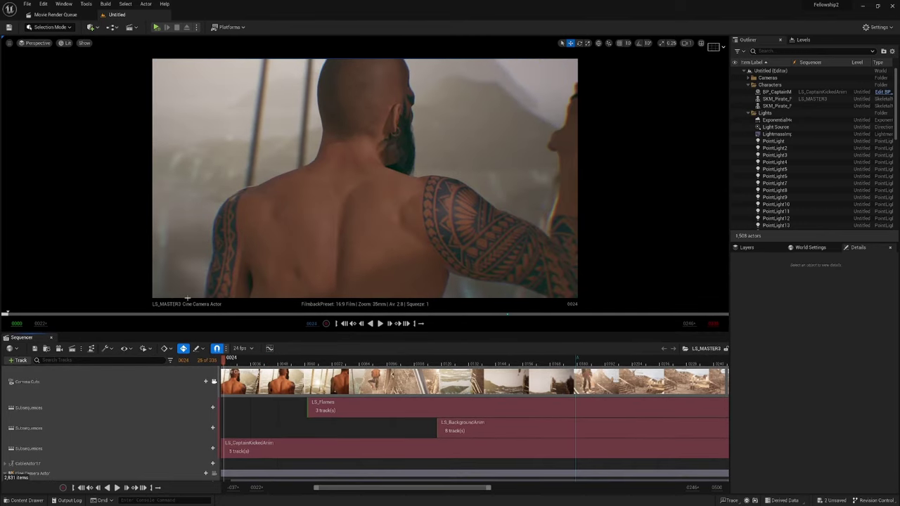
pyautogui.hotkey('shift', 'c')
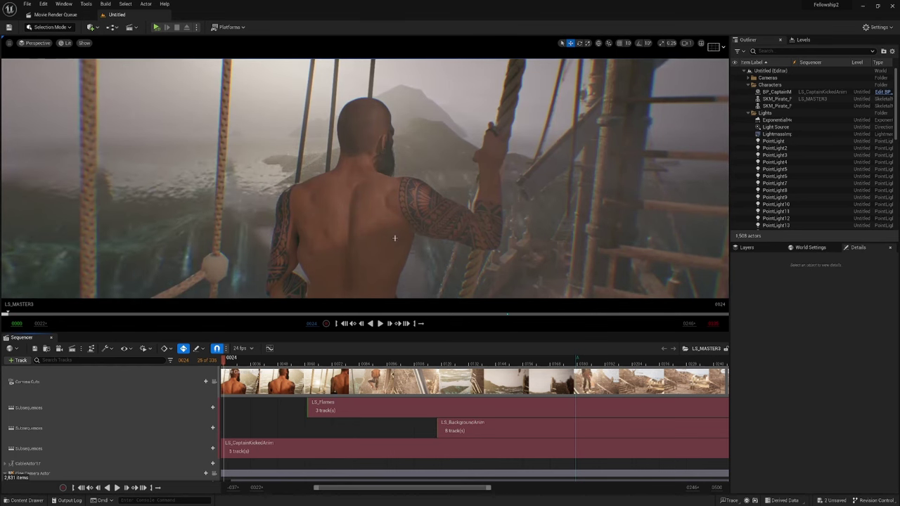
pyautogui.moveTo(394, 239); pyautogui.dragTo(368, 281, button='right')
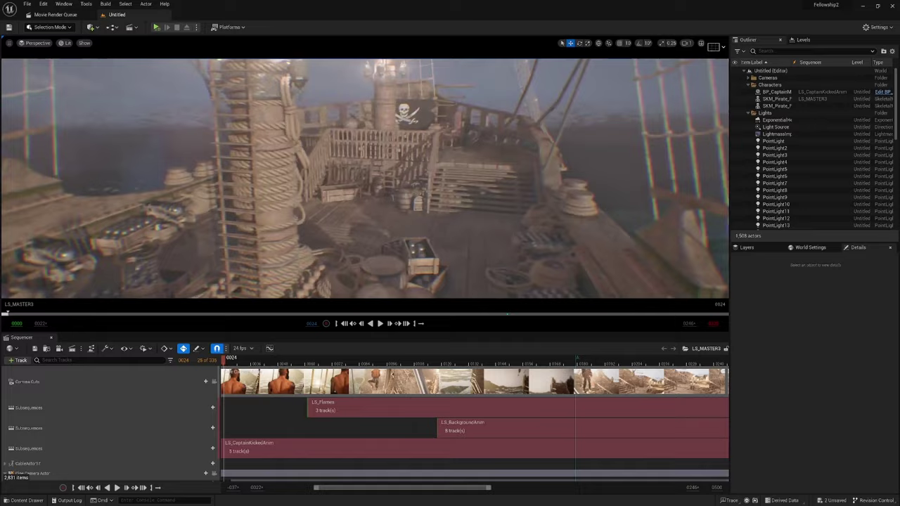
pyautogui.moveTo(365, 179); pyautogui.dragTo(369, 100, button='right')
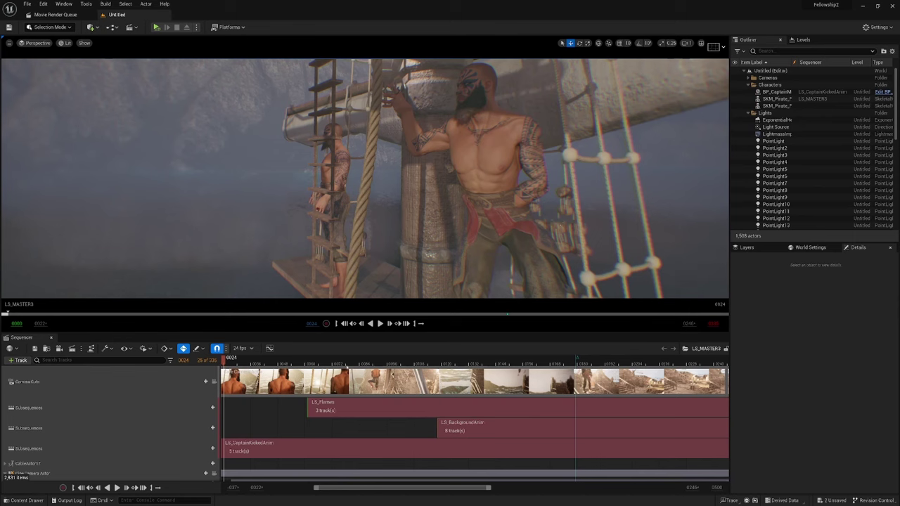
# Play the sequence and scrub between frames 78 and 91 to examine the pirate's rope swing off the mast platform
pyautogui.press('space')
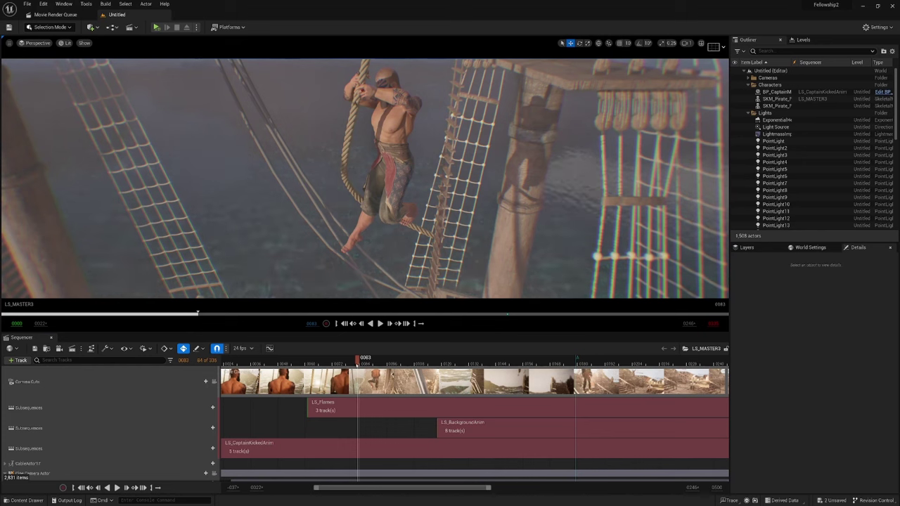
pyautogui.moveTo(357, 364)
pyautogui.mouseDown()
pyautogui.moveTo(331, 364)
pyautogui.moveTo(347, 365)
pyautogui.mouseUp()
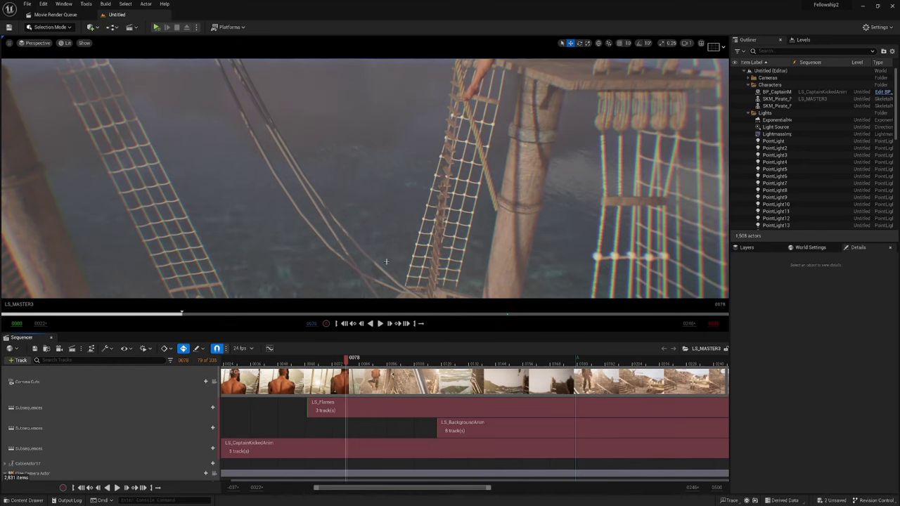
pyautogui.moveTo(386, 261); pyautogui.dragTo(391, 244, button='right')
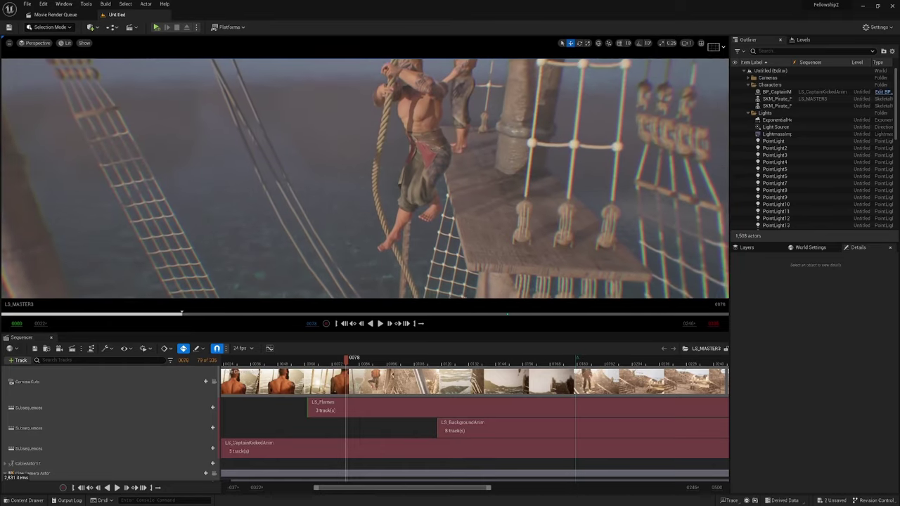
pyautogui.moveTo(339, 254); pyautogui.dragTo(414, 279, button='right')
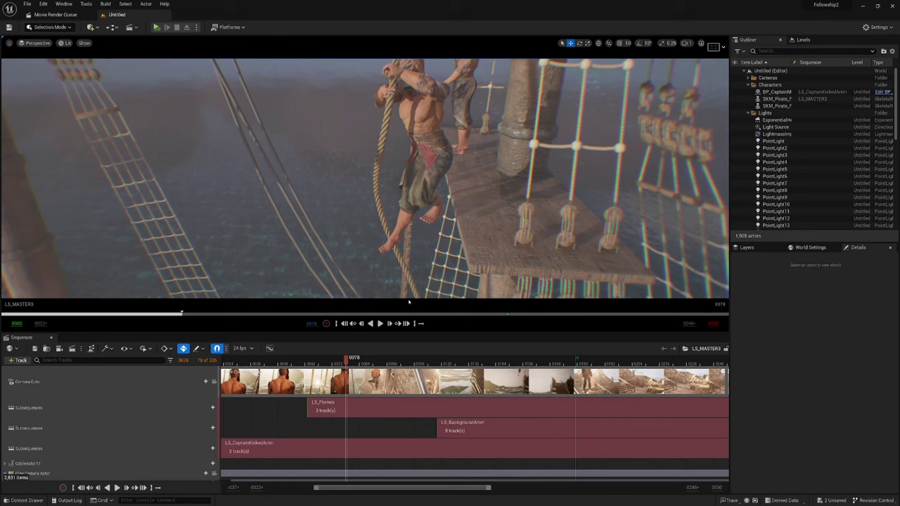
pyautogui.moveTo(447, 334); pyautogui.dragTo(422, 352)
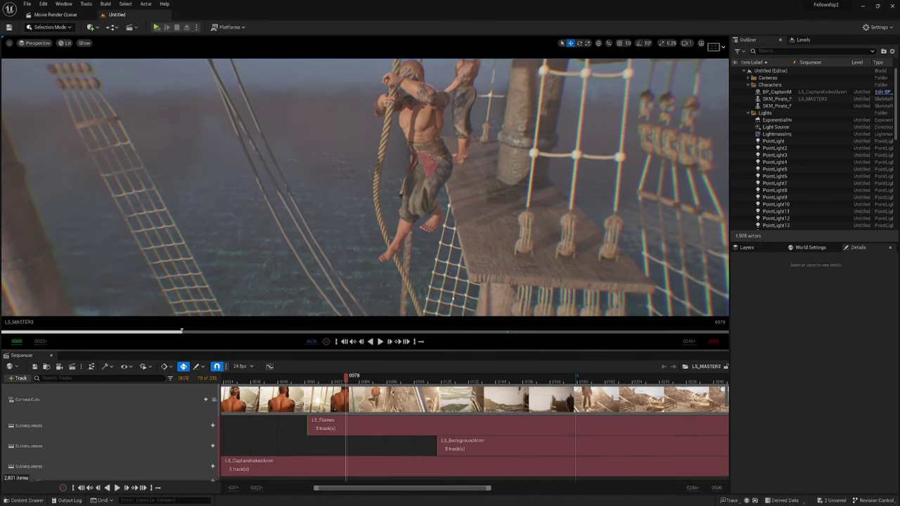
pyautogui.moveTo(348, 384); pyautogui.dragTo(376, 384)
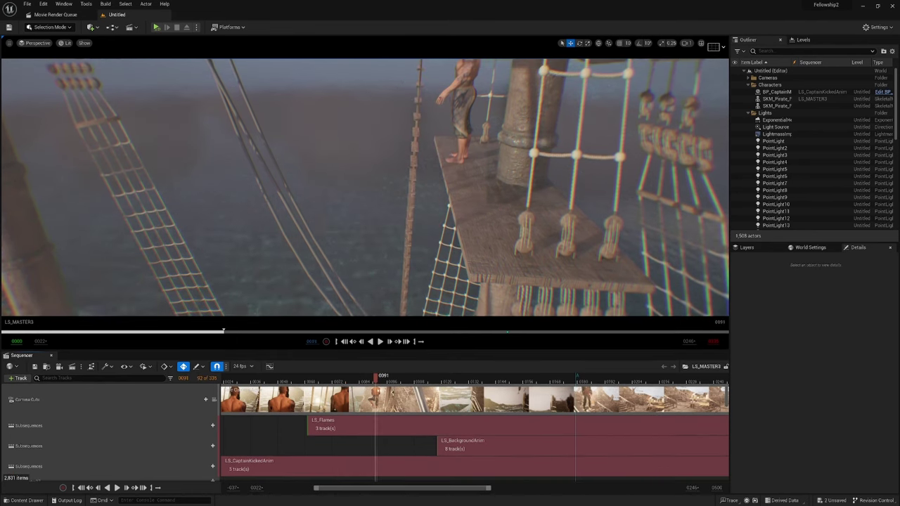
# Follow the swinging pirate down toward the deck, scrubbing from frame 91 through frame 100 to frame 103
pyautogui.moveTo(393, 232); pyautogui.dragTo(310, 260, button='right')
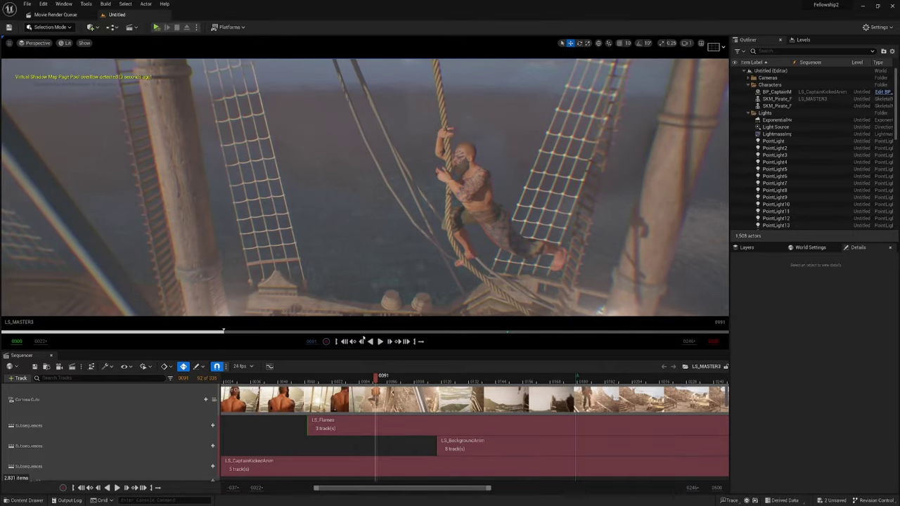
pyautogui.moveTo(379, 379); pyautogui.dragTo(396, 383)
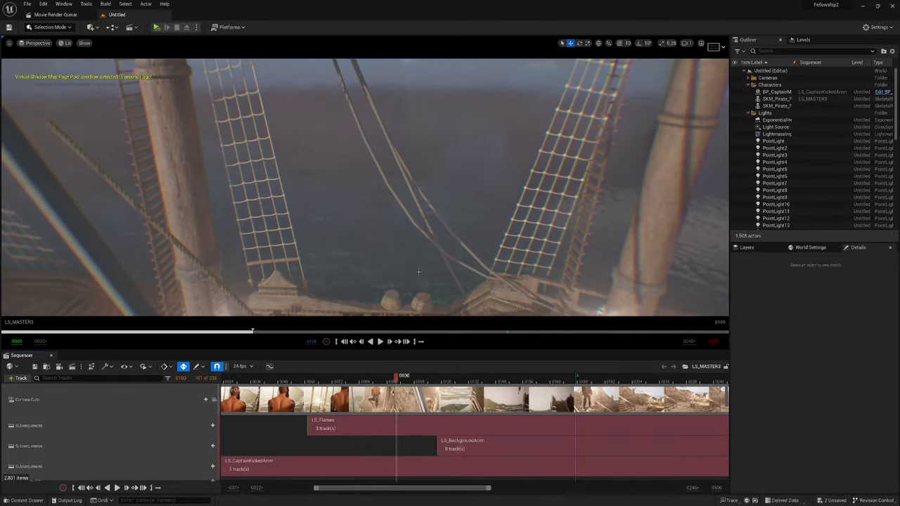
pyautogui.moveTo(418, 271); pyautogui.dragTo(417, 309, button='right')
pyautogui.press('w')
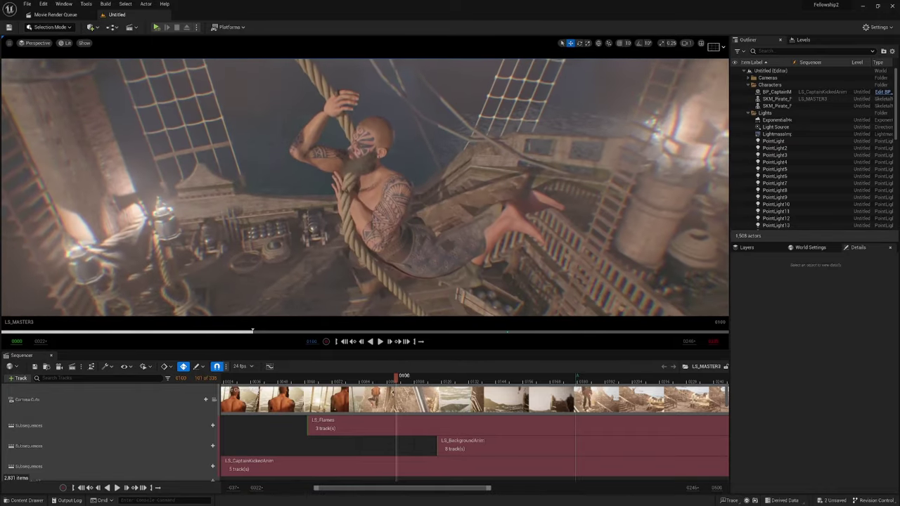
pyautogui.moveTo(390, 274); pyautogui.dragTo(397, 242, button='right')
pyautogui.moveTo(398, 381); pyautogui.dragTo(405, 385)
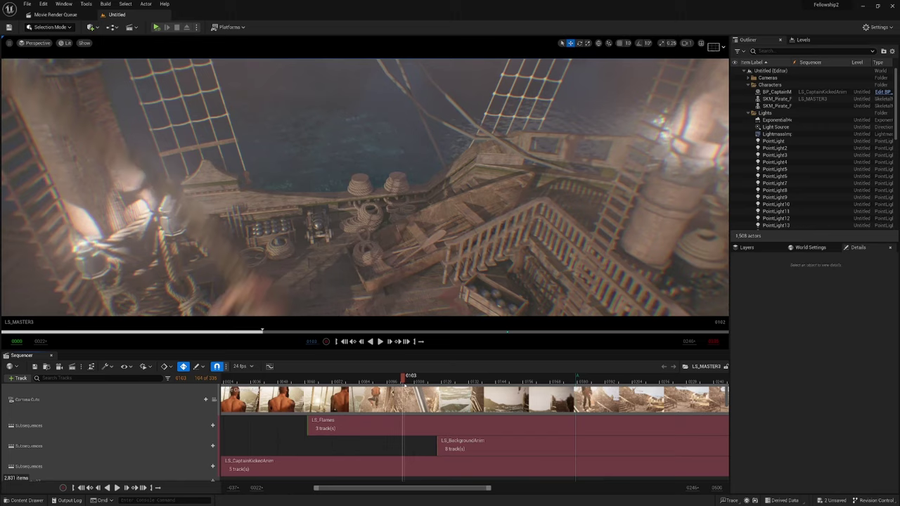
# Examine the captain's animation on the deck, going back to frame 91 and stepping forward to frame 97
pyautogui.moveTo(404, 252); pyautogui.dragTo(380, 239, button='right')
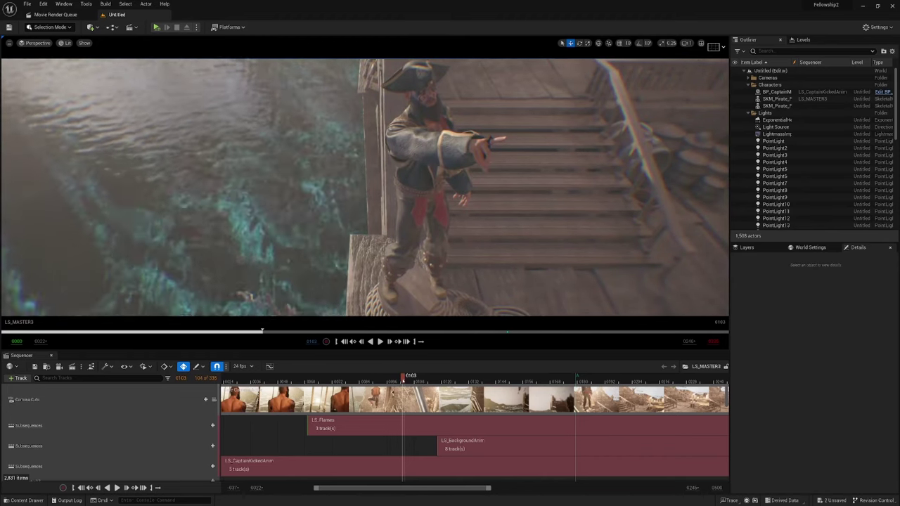
pyautogui.moveTo(402, 383); pyautogui.dragTo(376, 382)
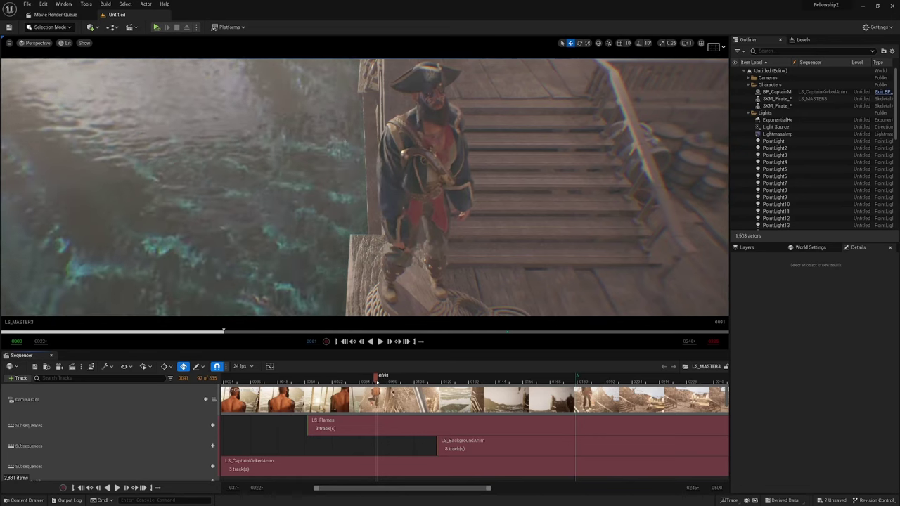
pyautogui.press('Right')
pyautogui.press('Right')
pyautogui.press('Right')
pyautogui.press('Right')
pyautogui.press('Right')
pyautogui.press('Right')
pyautogui.moveTo(394, 232); pyautogui.dragTo(402, 244, button='right')
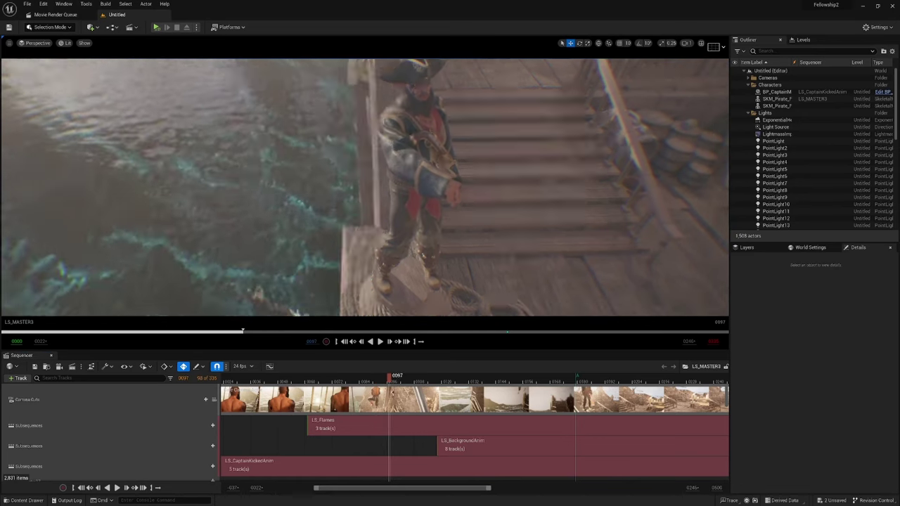
# Advance to frame 125 to examine the captain's fall overboard, and play the background pirates' action beside the stairs
pyautogui.moveTo(387, 382); pyautogui.dragTo(438, 368)
pyautogui.moveTo(485, 281); pyautogui.dragTo(531, 274, button='right')
pyautogui.moveTo(440, 381); pyautogui.dragTo(453, 380)
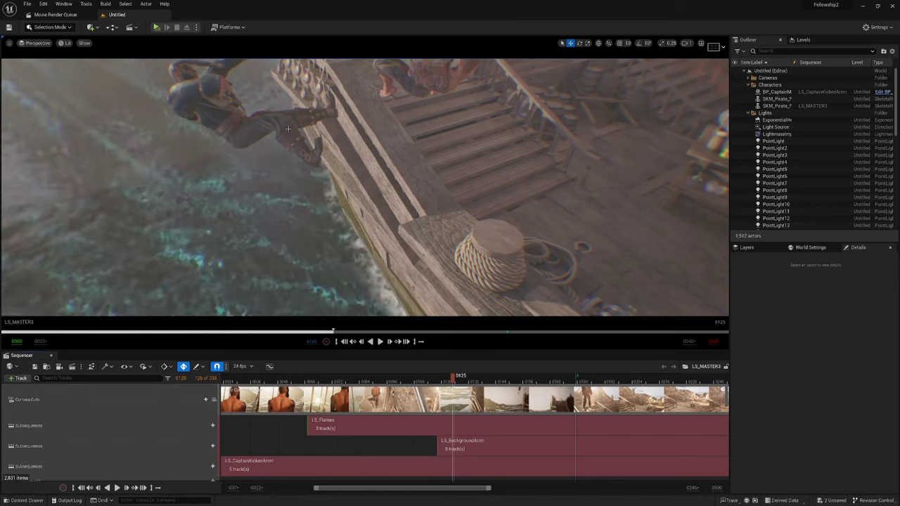
pyautogui.moveTo(418, 188); pyautogui.dragTo(383, 141, button='right')
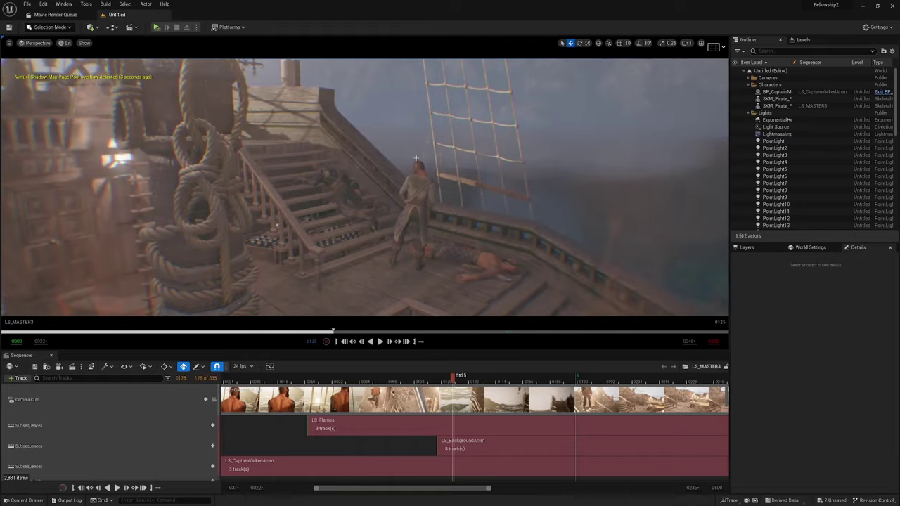
pyautogui.scroll(6, 436, 220)
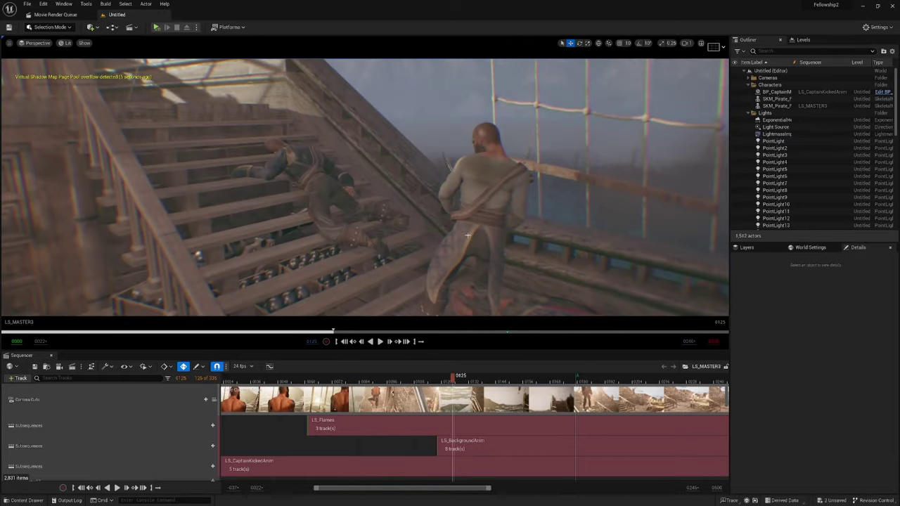
pyautogui.press('space')
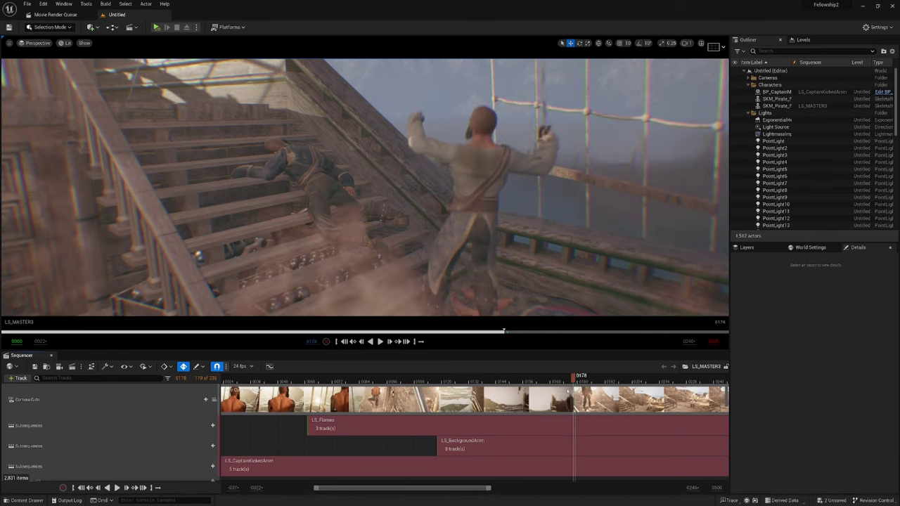
# Go back to frame 37 and examine the pirate on the mast platform and the ship from above
pyautogui.press('s')
pyautogui.moveTo(537, 198); pyautogui.dragTo(676, 163, button='right')
pyautogui.press('w')
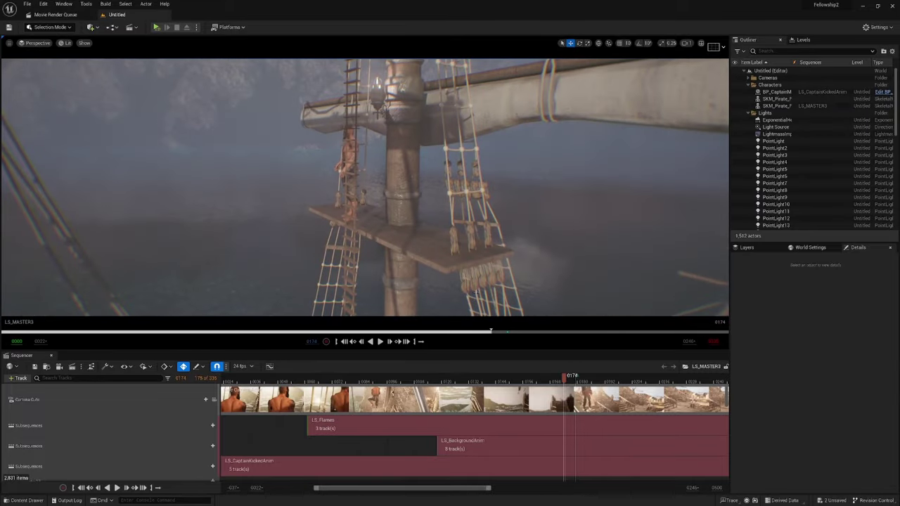
pyautogui.click(290, 383)
pyautogui.moveTo(289, 384); pyautogui.dragTo(253, 384)
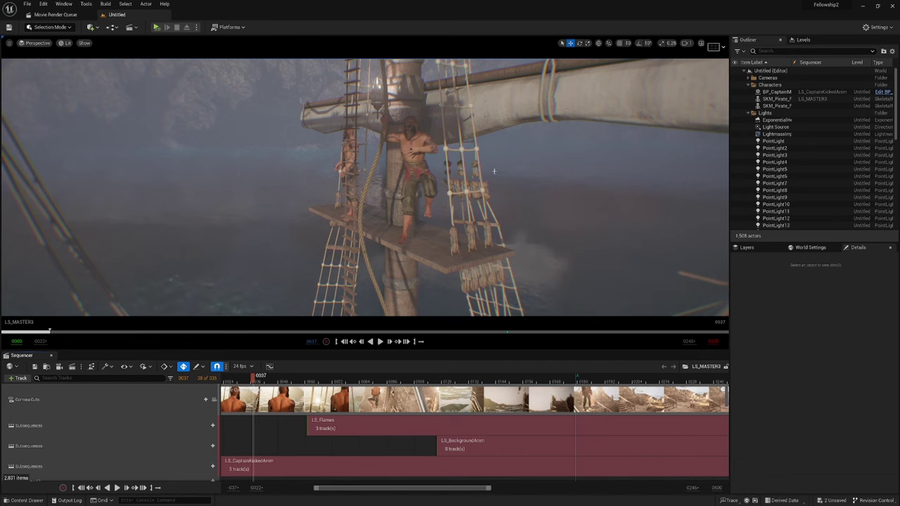
pyautogui.moveTo(410, 136); pyautogui.dragTo(436, 169, button='right')
pyautogui.press('w')
pyautogui.press('w')
pyautogui.press('s')
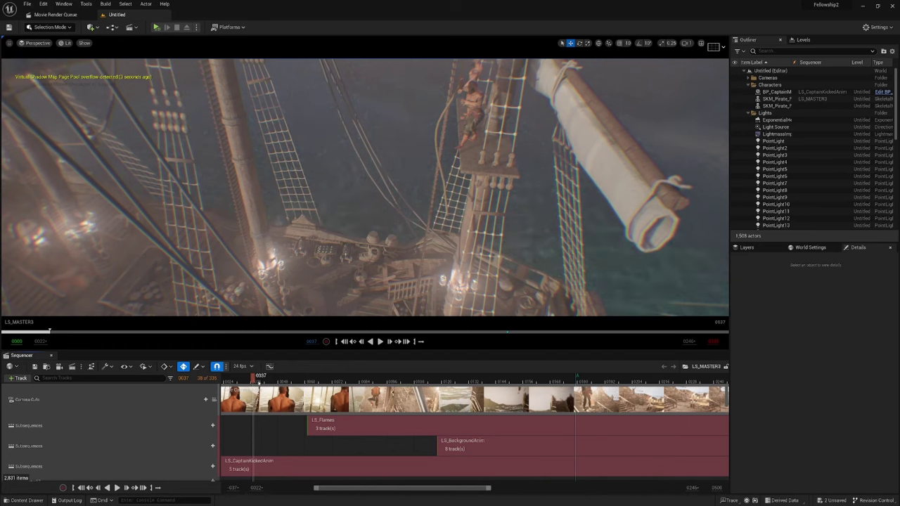
# Move the sequence to frame 88, select the swinging Rope actor and expand its animation tracks
pyautogui.moveTo(259, 378); pyautogui.dragTo(369, 378)
pyautogui.press('w')
pyautogui.moveTo(345, 204)
pyautogui.mouseDown(button='right')
pyautogui.moveTo(344, 229)
pyautogui.moveTo(345, 204)
pyautogui.mouseUp(button='right')
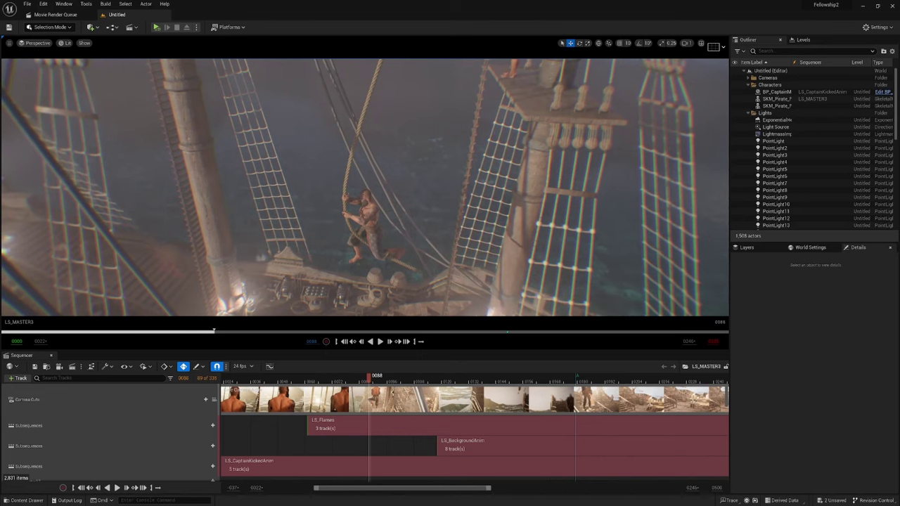
pyautogui.click(351, 179)
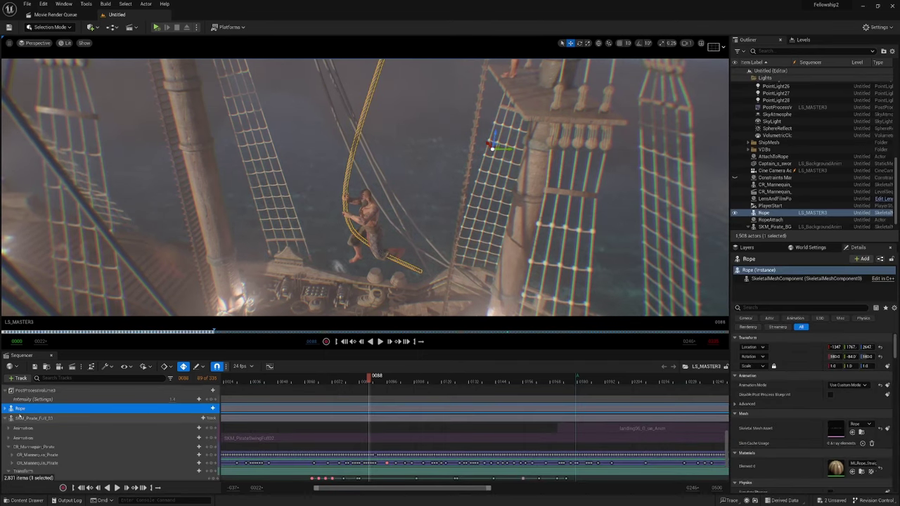
pyautogui.click(5, 408)
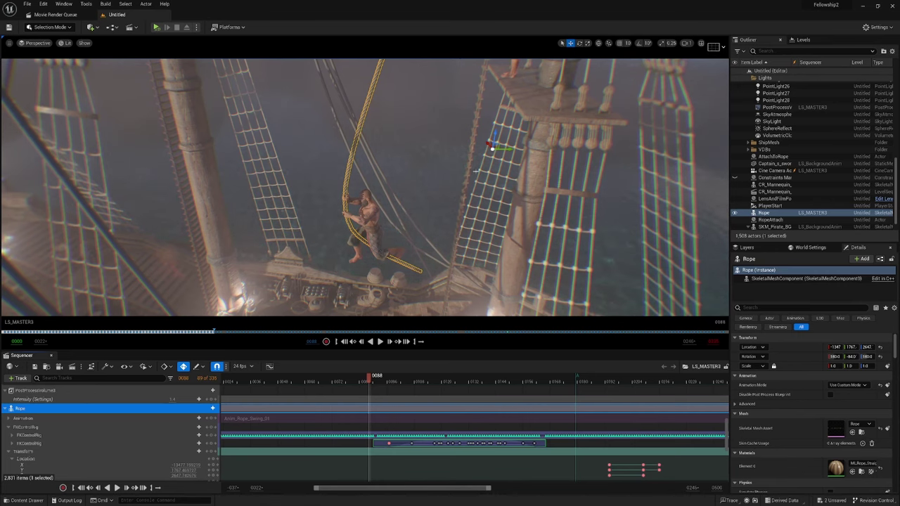
# Examine the static ropes wound around the mast down on the deck
pyautogui.moveTo(392, 221); pyautogui.dragTo(425, 270, button='right')
pyautogui.press('w')
pyautogui.press('w')
pyautogui.click(627, 109)
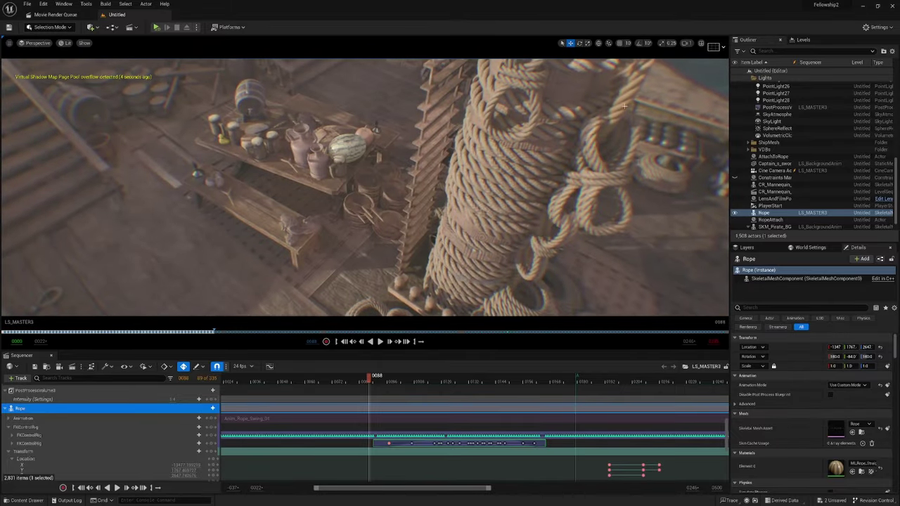
pyautogui.moveTo(628, 109); pyautogui.dragTo(317, 182, button='right')
pyautogui.press('w')
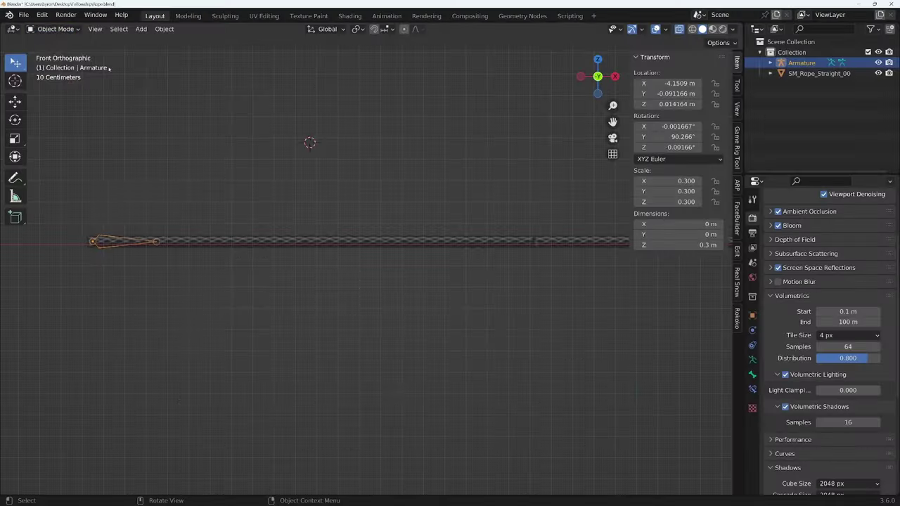
# Switch to Blender, put the rope's armature in Edit Mode and extrude a second bone about 0.98 m long along the rope
pyautogui.click(54, 29)
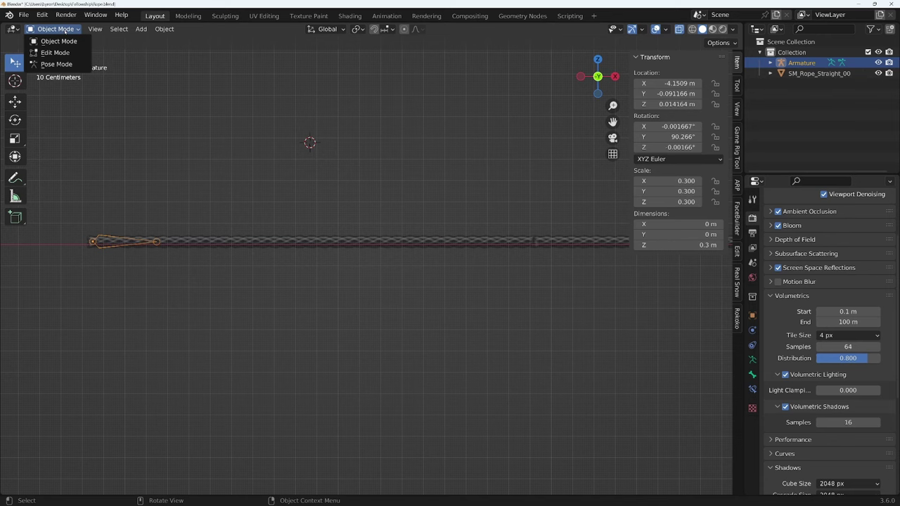
pyautogui.click(56, 52)
pyautogui.press('e')
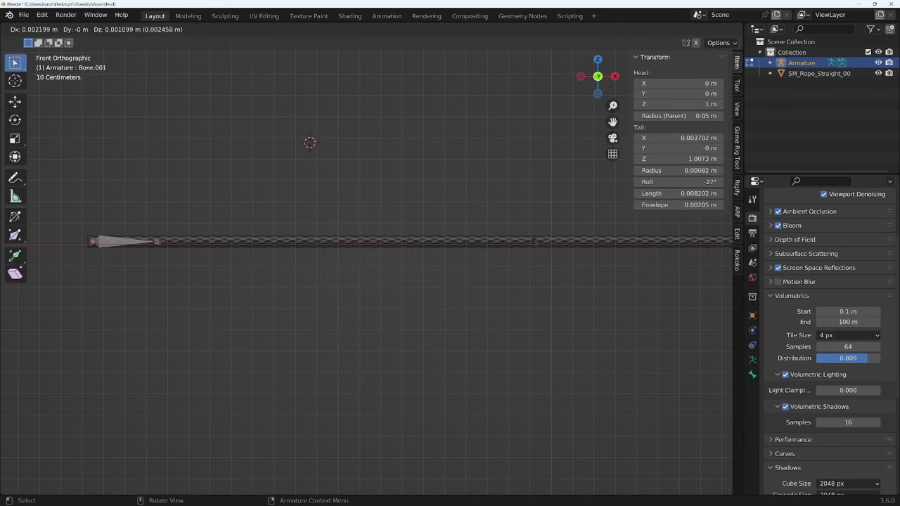
pyautogui.click(213, 244)
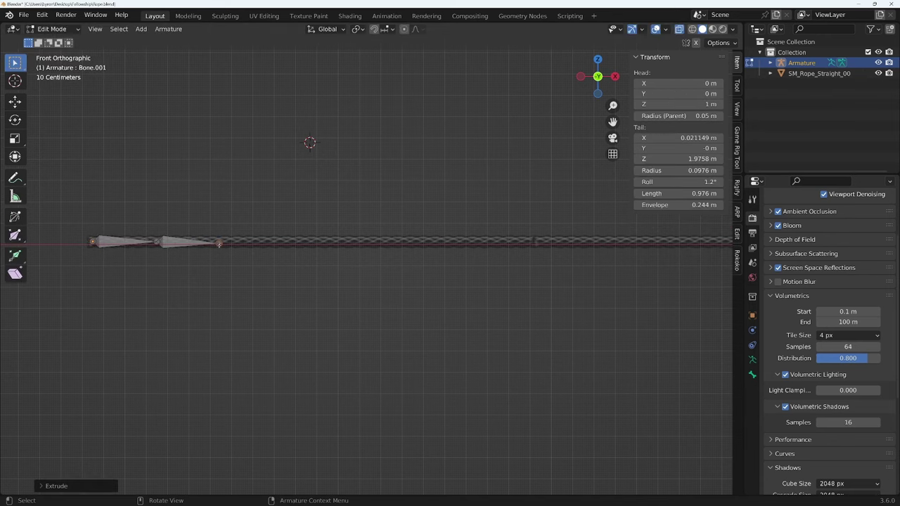
# Extrude seven more bones end to end along the rope from the second bone's tip, each about 1 m long
pyautogui.press('e')
pyautogui.click(305, 245)
pyautogui.press('e')
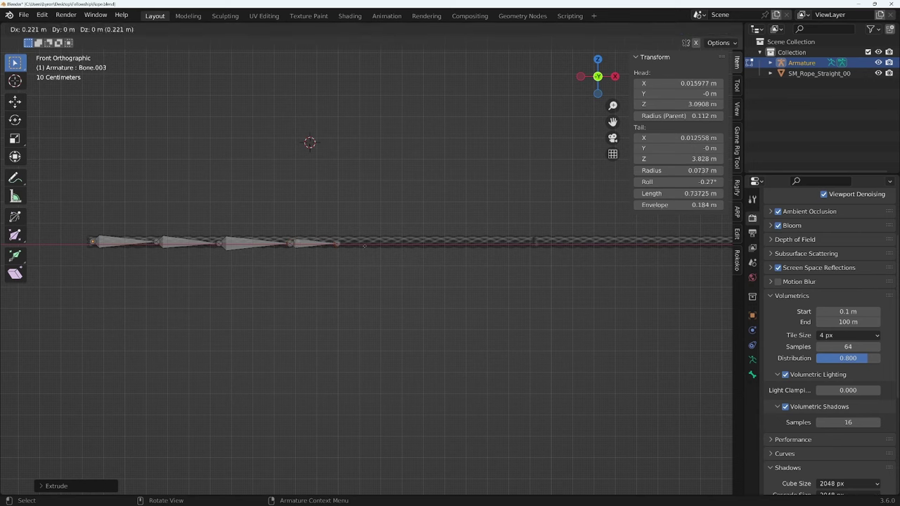
pyautogui.click(355, 246)
pyautogui.press('e')
pyautogui.click(445, 246)
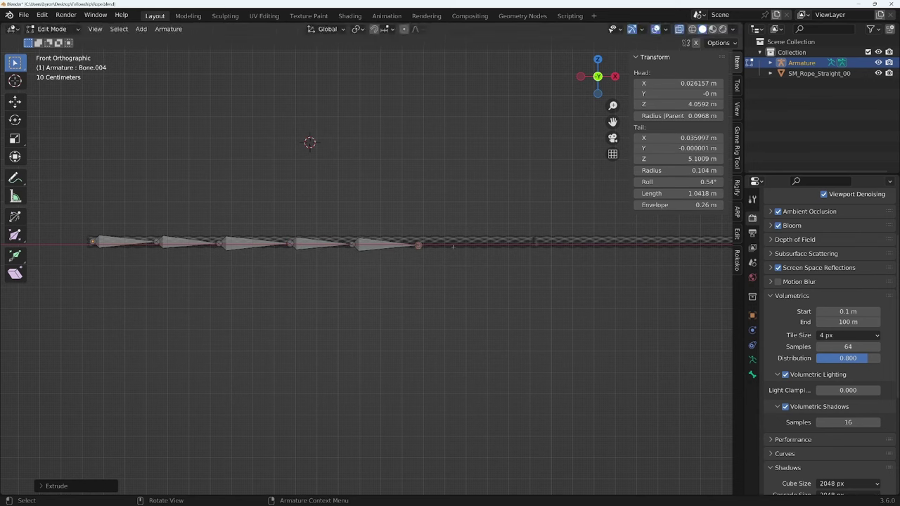
pyautogui.press('e')
pyautogui.click(516, 245)
pyautogui.press('e')
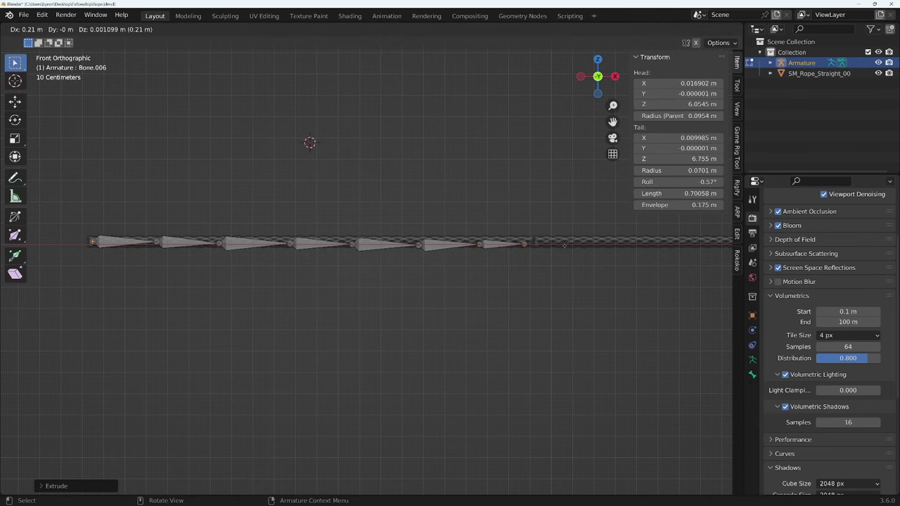
pyautogui.click(575, 245)
pyautogui.press('e')
pyautogui.click(617, 245)
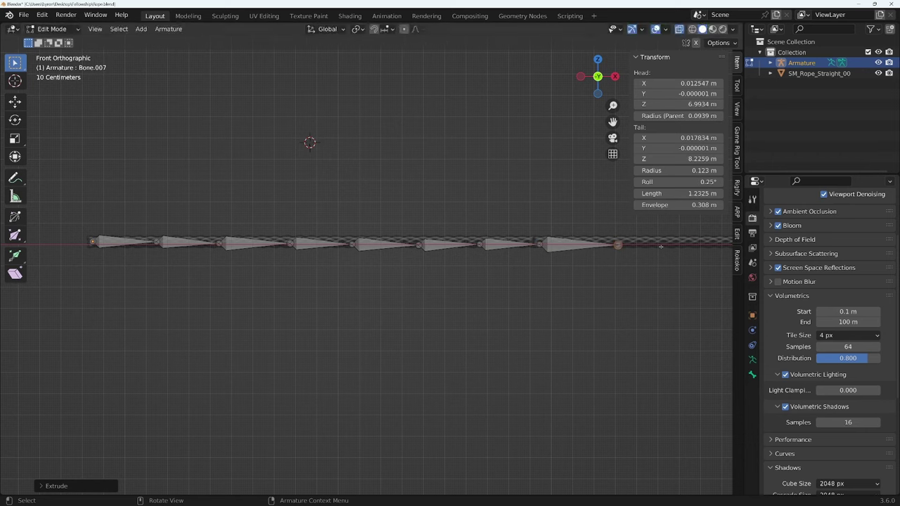
pyautogui.press('e')
pyautogui.click(725, 248)
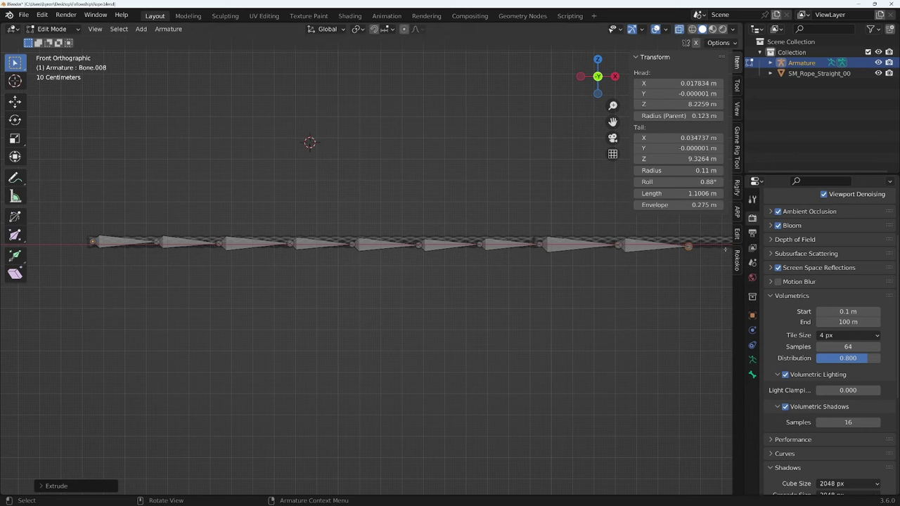
pyautogui.moveTo(673, 324); pyautogui.dragTo(552, 321, button='middle')
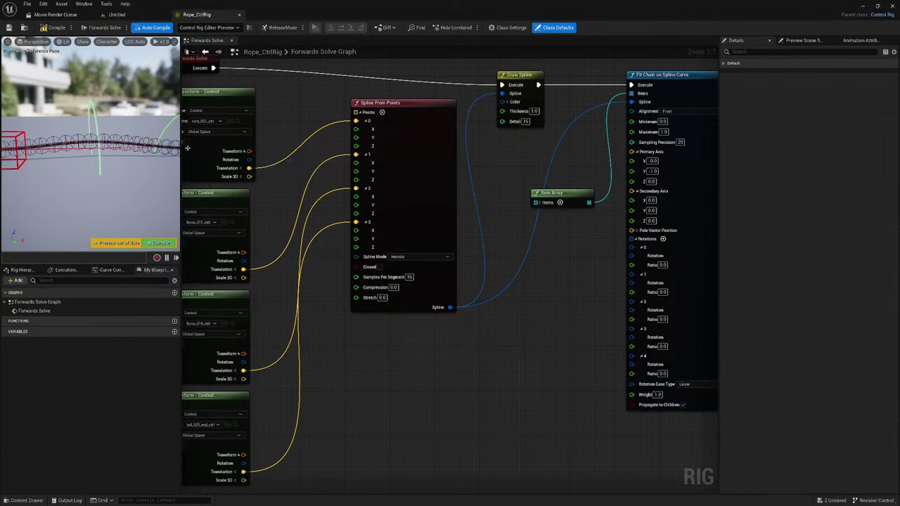
# In Unreal's Rope_CtrlRig, widen the preview and examine the graph from the control transforms through Spline From Points to Fit Chain on Spline Curve
pyautogui.moveTo(180, 149); pyautogui.dragTo(299, 149)
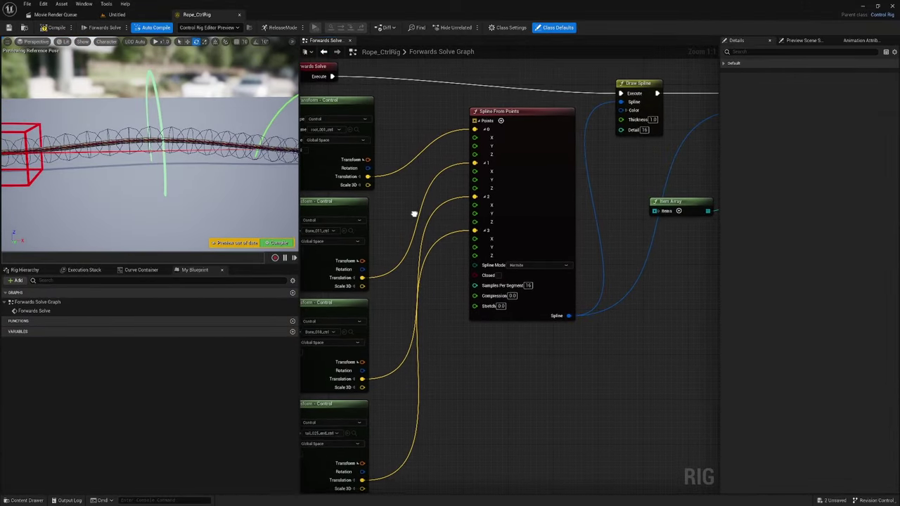
pyautogui.moveTo(460, 305); pyautogui.dragTo(569, 301, button='right')
pyautogui.scroll(-1, 589, 324)
pyautogui.scroll(-2, 589, 324)
pyautogui.moveTo(528, 232); pyautogui.dragTo(456, 225, button='right')
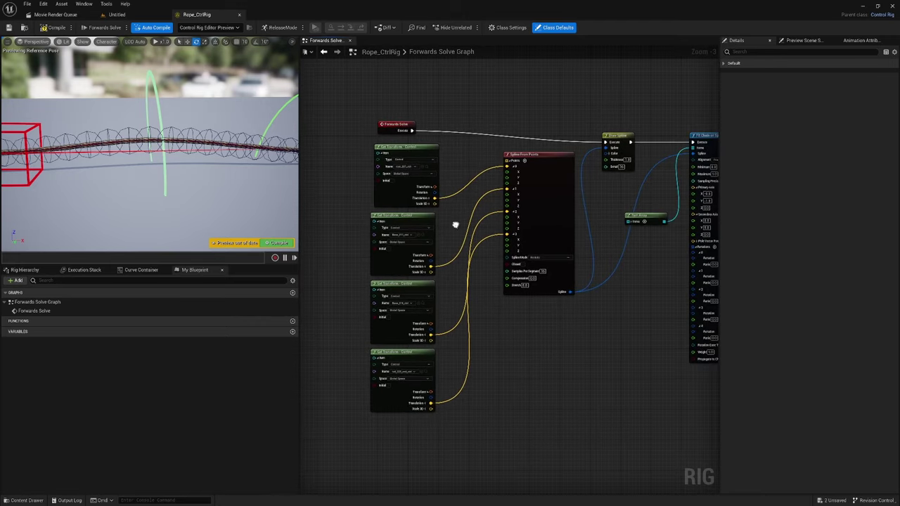
pyautogui.moveTo(623, 279); pyautogui.dragTo(535, 291, button='right')
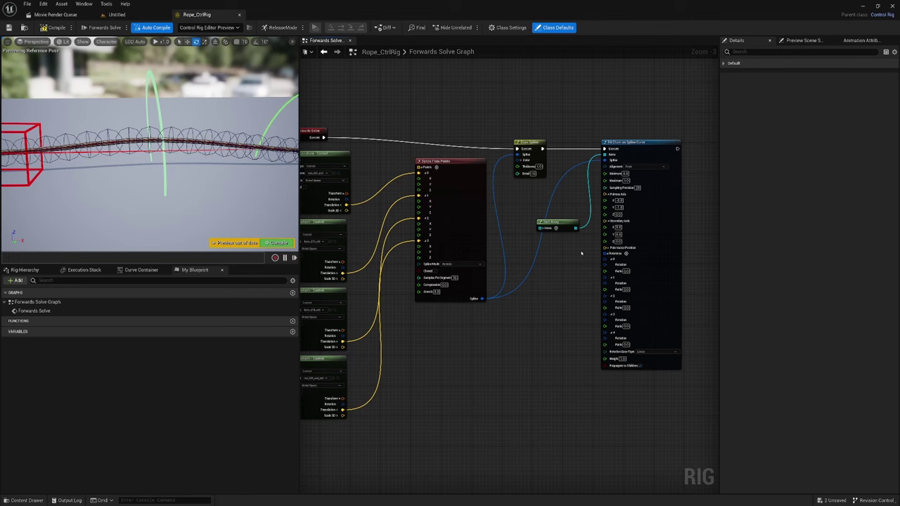
pyautogui.scroll(1, 580, 253)
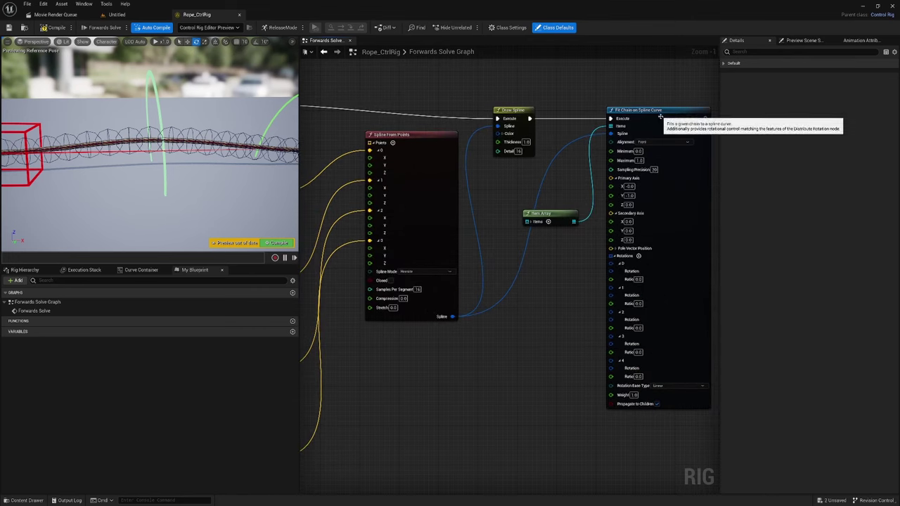
pyautogui.moveTo(556, 307); pyautogui.dragTo(486, 291, button='right')
# Examine the rope mesh and its control shapes in the rig preview, close up and from one end to the other
pyautogui.moveTo(225, 203); pyautogui.dragTo(173, 205, button='right')
pyautogui.moveTo(63, 160); pyautogui.dragTo(49, 150)
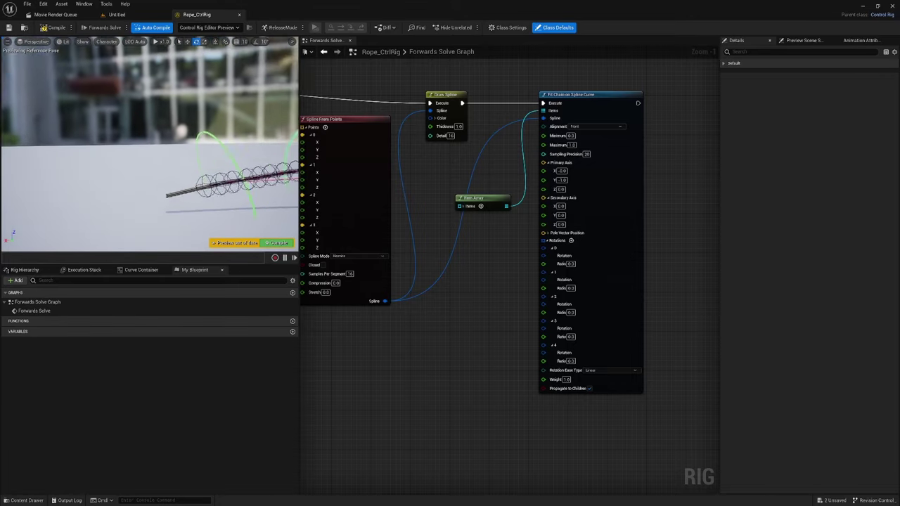
pyautogui.moveTo(149, 144); pyautogui.dragTo(225, 163, button='right')
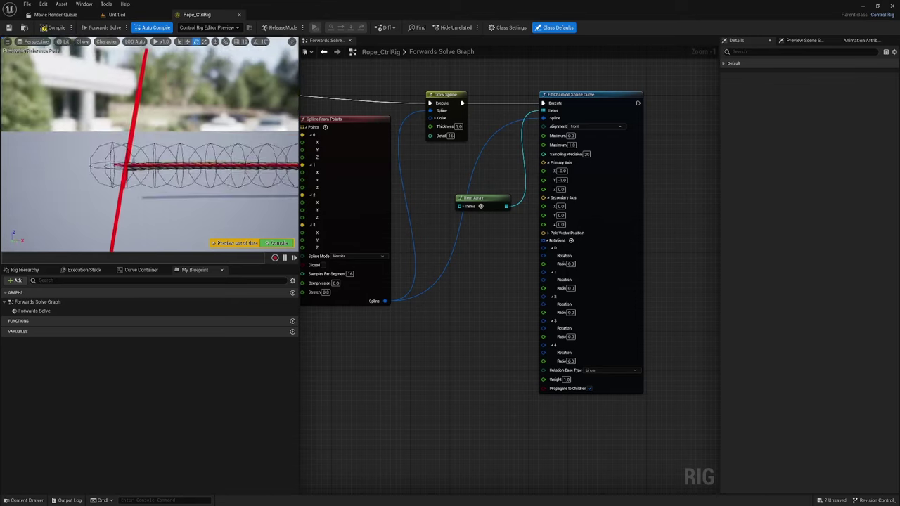
pyautogui.moveTo(149, 144)
pyautogui.mouseDown(button='right')
pyautogui.moveTo(127, 144)
pyautogui.moveTo(141, 145)
pyautogui.mouseUp(button='right')
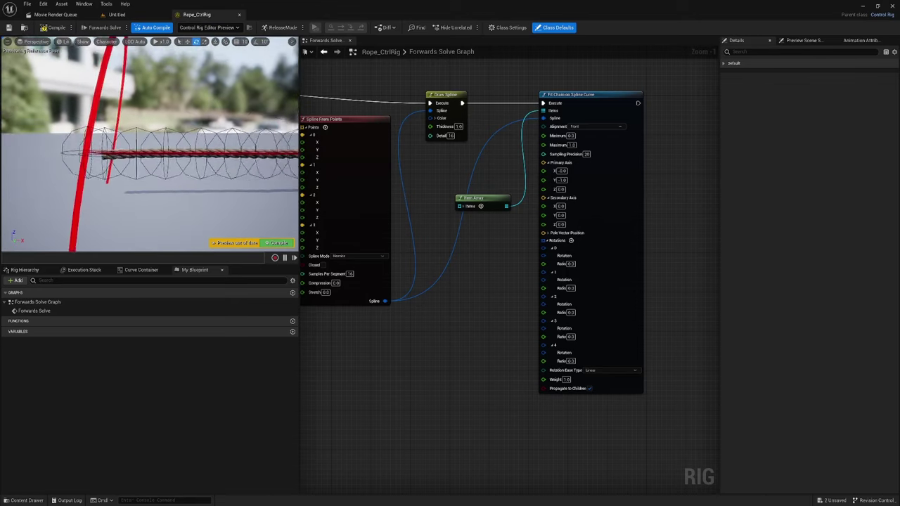
pyautogui.moveTo(101, 166); pyautogui.dragTo(101, 166, button='right')
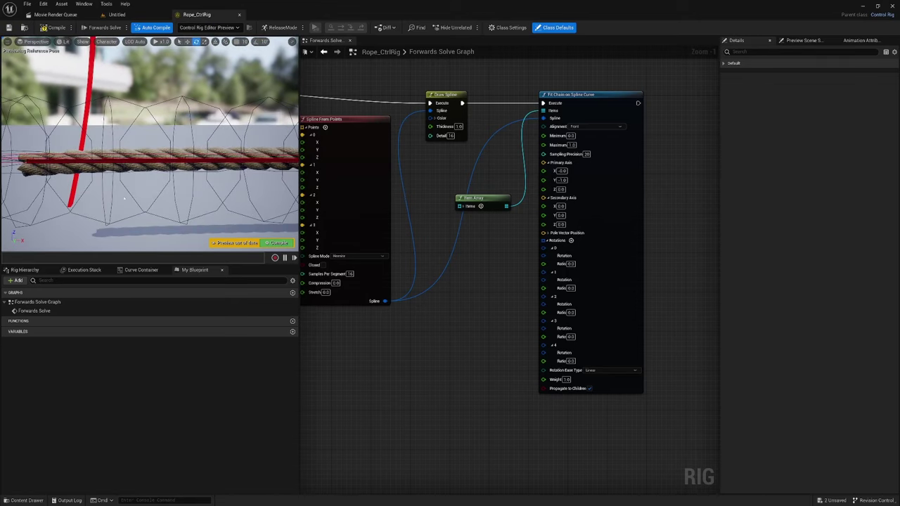
pyautogui.moveTo(124, 199); pyautogui.dragTo(137, 198, button='right')
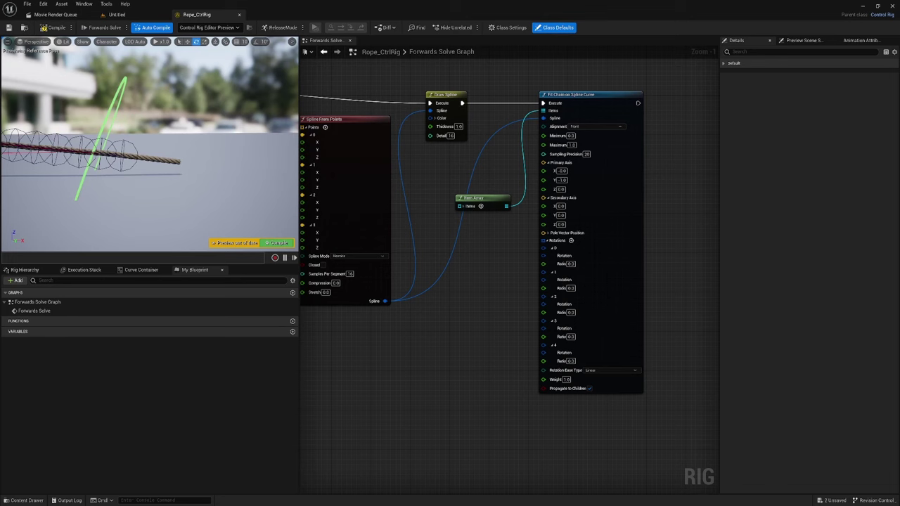
pyautogui.moveTo(137, 169)
pyautogui.mouseDown(button='right')
pyautogui.moveTo(138, 187)
pyautogui.moveTo(141, 152)
pyautogui.moveTo(140, 174)
pyautogui.mouseUp(button='right')
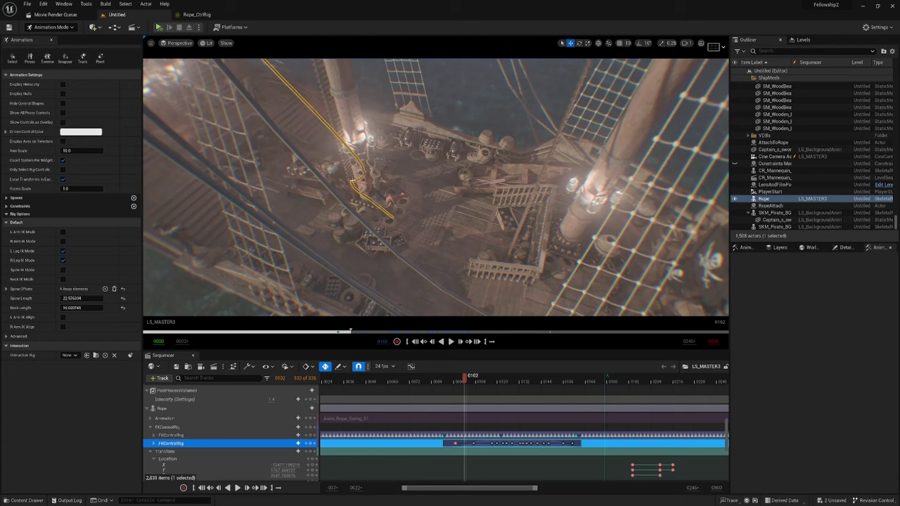
# In the ship level at frame 102, examine the pirate gripping the rope from close up and from farther away
pyautogui.press('w')
pyautogui.moveTo(360, 172); pyautogui.dragTo(353, 167, button='right')
pyautogui.moveTo(458, 187); pyautogui.dragTo(462, 216, button='right')
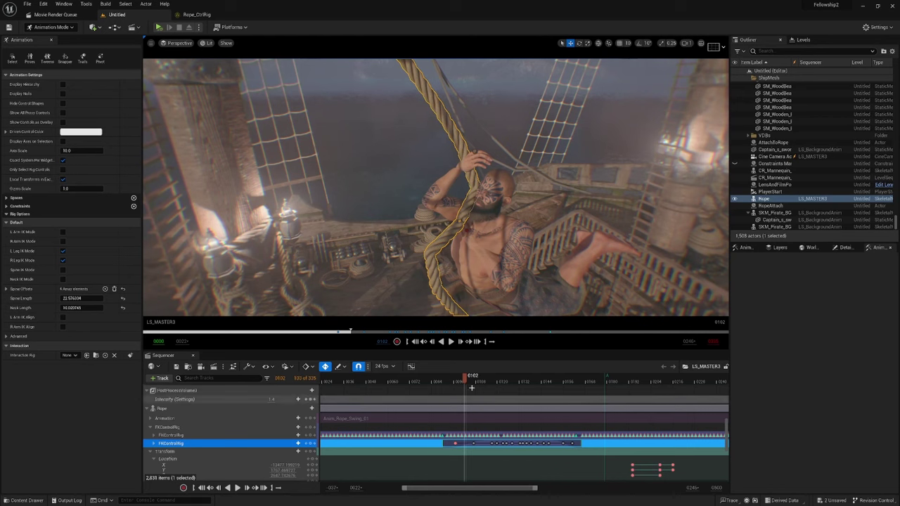
pyautogui.press('s')
pyautogui.moveTo(528, 299); pyautogui.dragTo(524, 295, button='right')
# Scrub the sequence forward to frame 145 and examine the swinging rope and pirate at the ship's side
pyautogui.moveTo(466, 389); pyautogui.dragTo(520, 396)
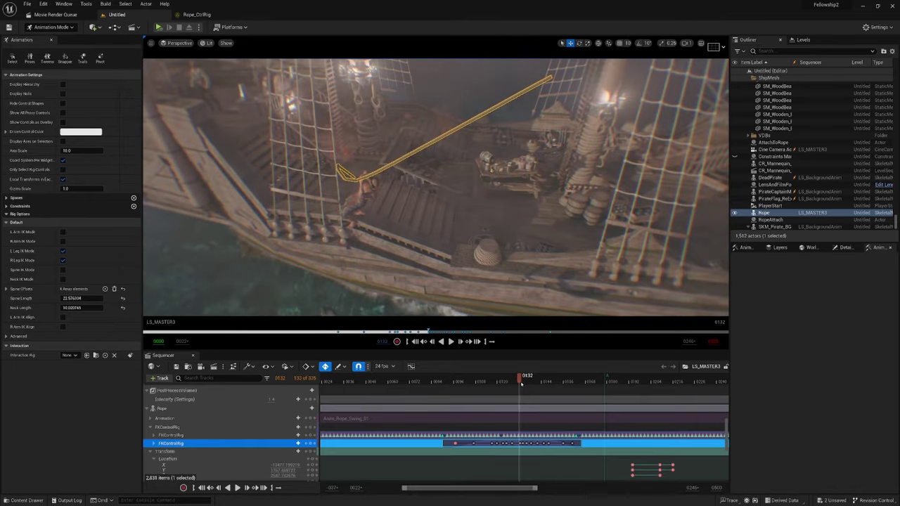
pyautogui.moveTo(520, 383); pyautogui.dragTo(540, 395)
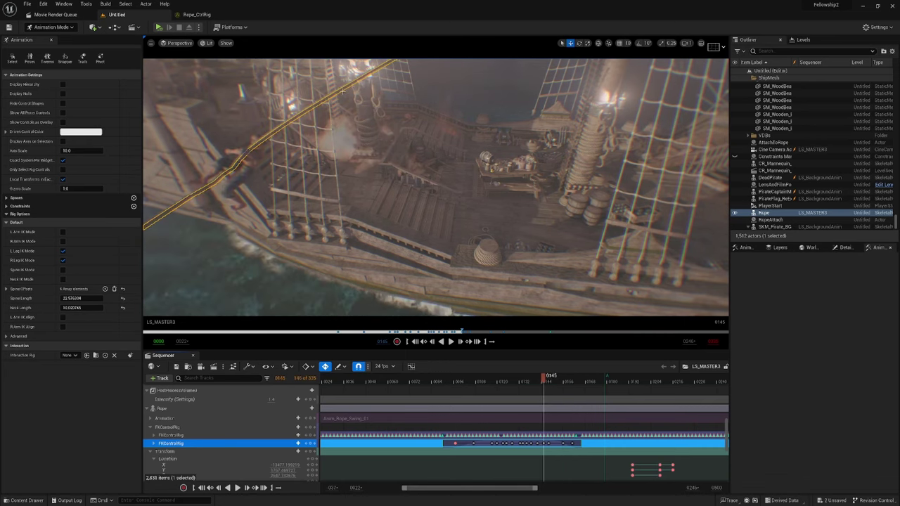
pyautogui.moveTo(447, 137); pyautogui.dragTo(447, 137, button='right')
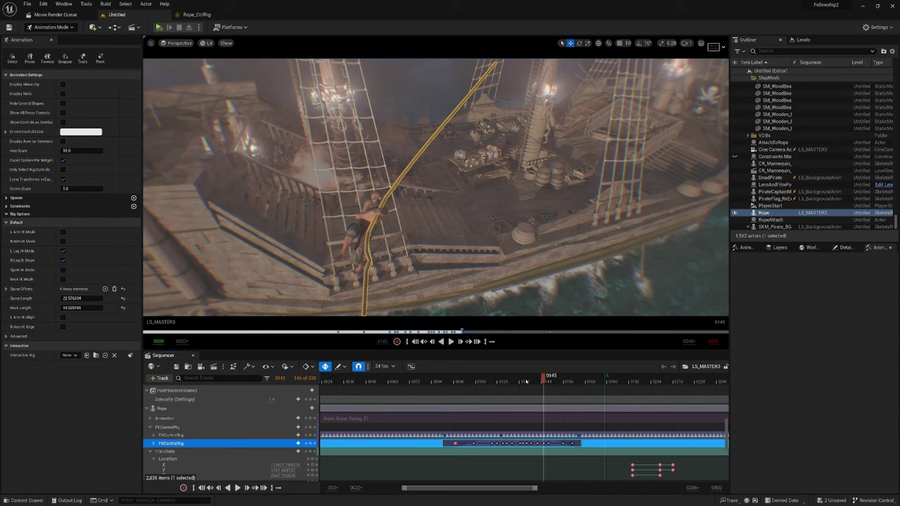
# Go back to frame 139, view the pirate swinging over the rail and collapse the Rope's FKControlRig tracks
pyautogui.moveTo(526, 380)
pyautogui.mouseDown()
pyautogui.moveTo(469, 380)
pyautogui.moveTo(523, 382)
pyautogui.moveTo(532, 395)
pyautogui.mouseUp()
pyautogui.moveTo(493, 239); pyautogui.dragTo(380, 232, button='right')
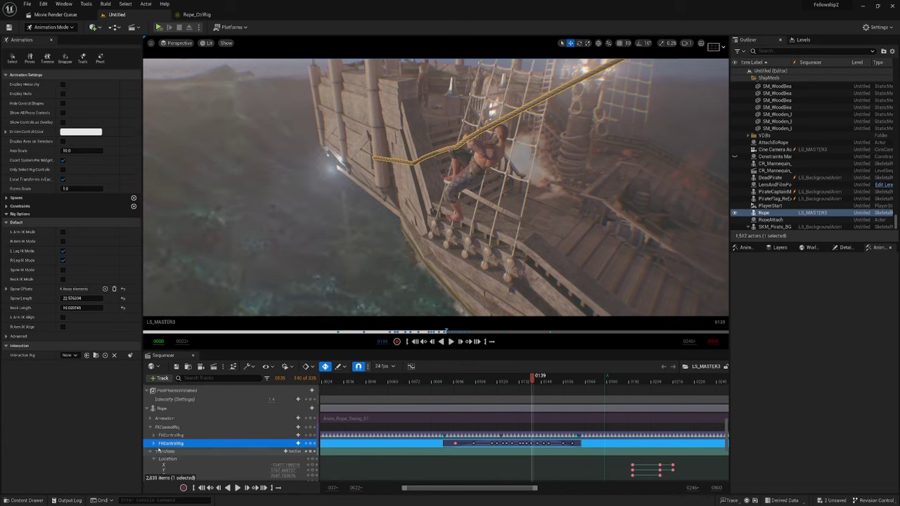
pyautogui.click(150, 427)
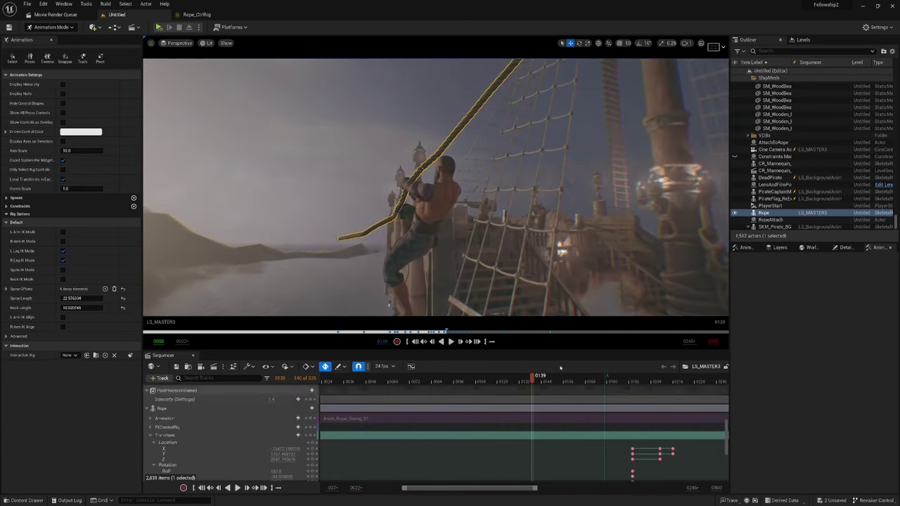
# Advance frame by frame to frame 148 and examine the pirate's grip on the rope and the masts and rigging
pyautogui.press('Right')
pyautogui.press('Right')
pyautogui.press('Right')
pyautogui.press('Right')
pyautogui.press('Right')
pyautogui.press('Right')
pyautogui.press('Right')
pyautogui.press('Right')
pyautogui.press('Right')
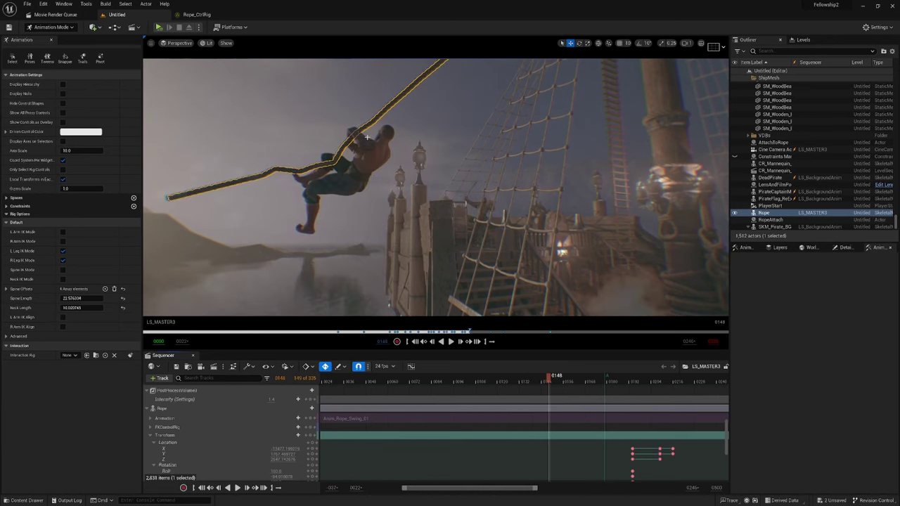
pyautogui.moveTo(367, 137); pyautogui.dragTo(381, 162, button='right')
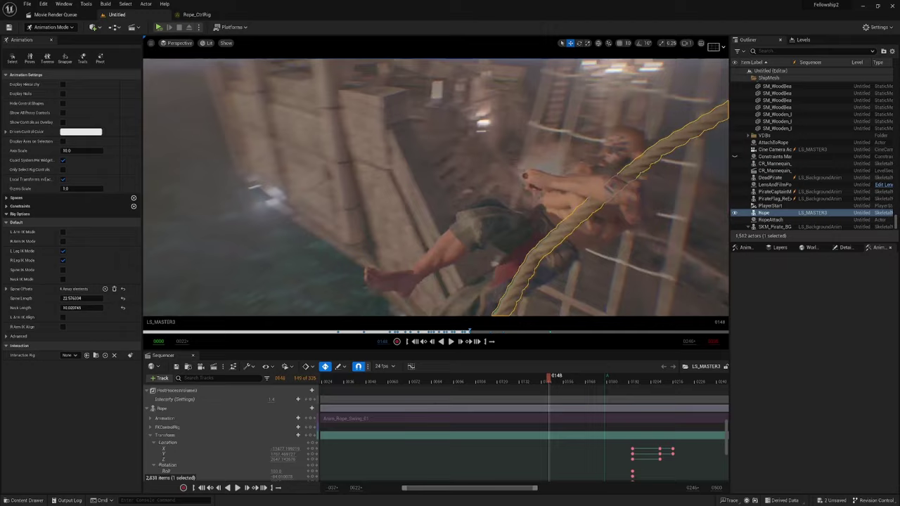
pyautogui.moveTo(468, 156); pyautogui.dragTo(497, 184, button='right')
pyautogui.moveTo(436, 198)
pyautogui.mouseDown(button='right')
pyautogui.moveTo(407, 206)
pyautogui.moveTo(432, 214)
pyautogui.moveTo(446, 206)
pyautogui.mouseUp(button='right')
pyautogui.moveTo(387, 210); pyautogui.dragTo(366, 214, button='right')
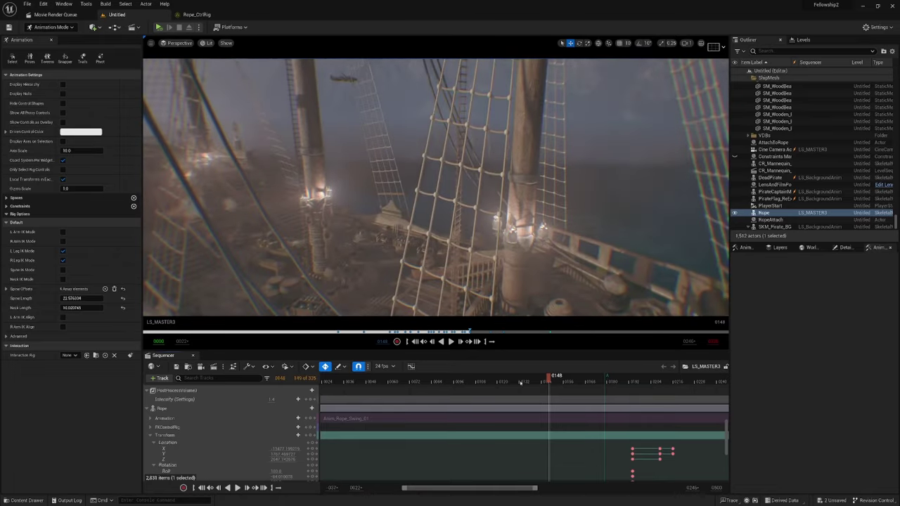
# Move the sequence back to frame 76 and examine the rope hanging beside the pirate up on the mast
pyautogui.moveTo(521, 381); pyautogui.dragTo(455, 382)
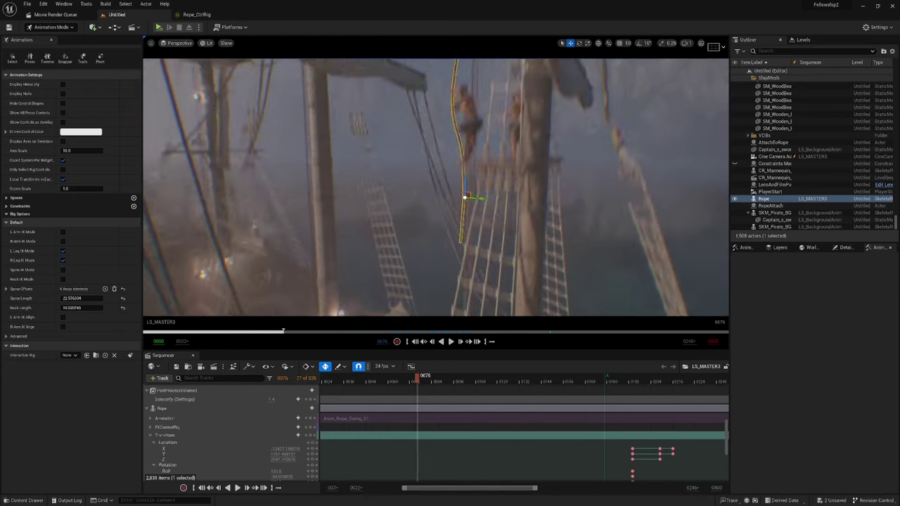
pyautogui.moveTo(436, 204)
pyautogui.mouseDown(button='right')
pyautogui.moveTo(411, 211)
pyautogui.moveTo(422, 205)
pyautogui.mouseUp(button='right')
pyautogui.moveTo(445, 160)
pyautogui.mouseDown(button='right')
pyautogui.moveTo(437, 156)
pyautogui.moveTo(445, 160)
pyautogui.mouseUp(button='right')
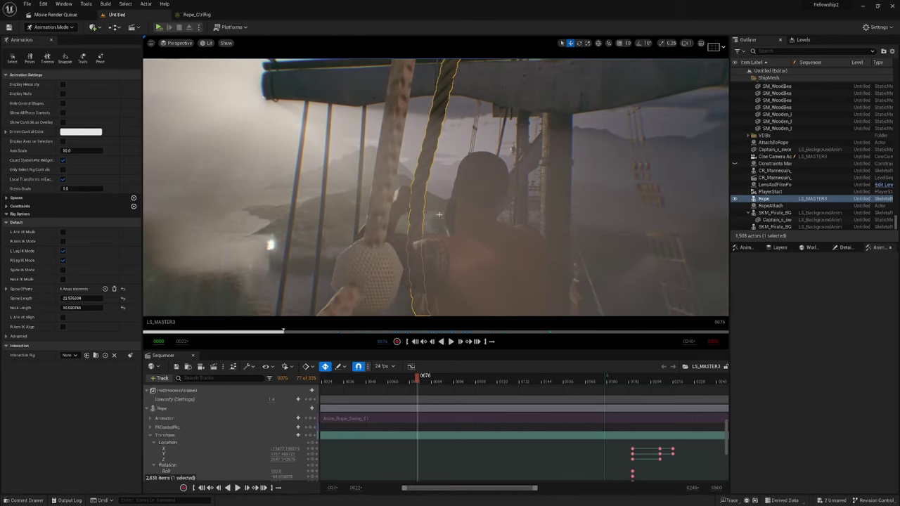
pyautogui.moveTo(438, 215)
pyautogui.mouseDown(button='right')
pyautogui.moveTo(415, 214)
pyautogui.moveTo(439, 214)
pyautogui.mouseUp(button='right')
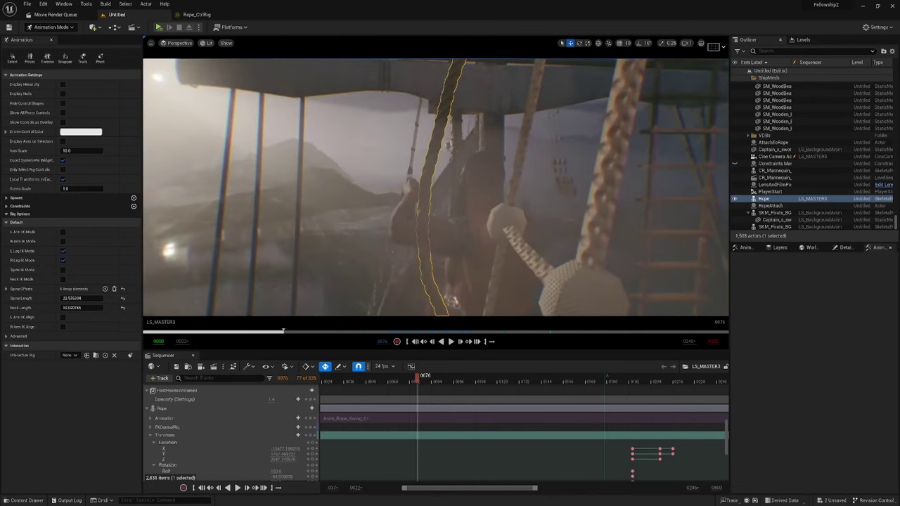
# Move the sequence to frame 146 and view the pirate swinging out over the ship's side from above
pyautogui.moveTo(420, 383); pyautogui.dragTo(548, 391)
pyautogui.moveTo(478, 247); pyautogui.dragTo(472, 281, button='right')
pyautogui.moveTo(478, 191); pyautogui.dragTo(478, 191, button='right')
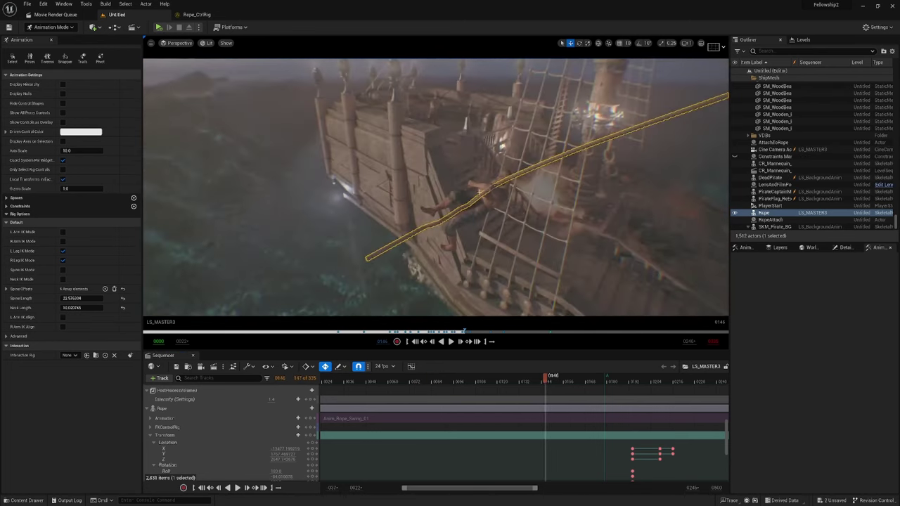
# Select the swinging pirate and expand the second CR_Mannequin_Pirate track to list its control keys
pyautogui.click(478, 191)
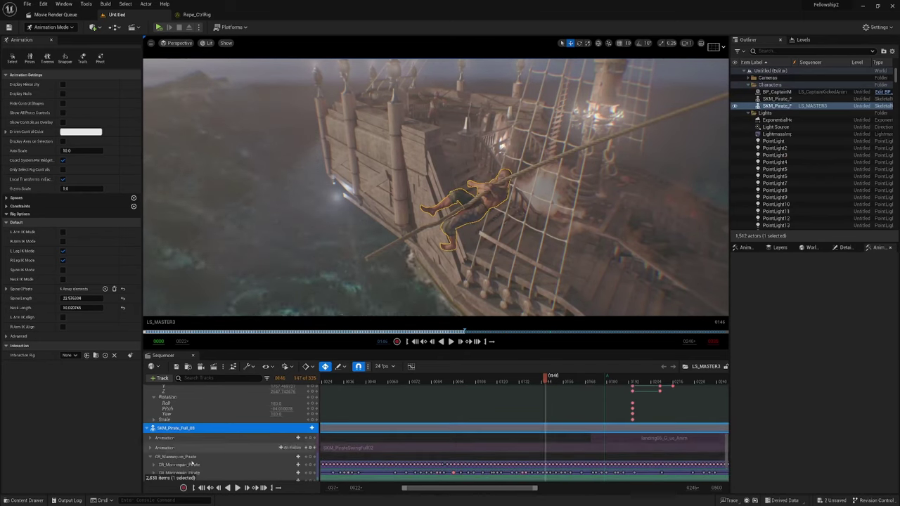
pyautogui.scroll(-1, 196, 453)
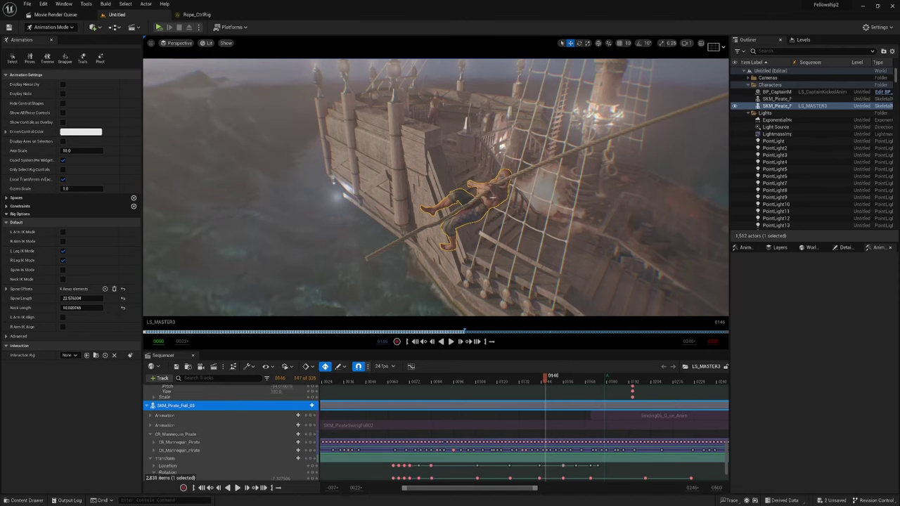
pyautogui.click(247, 450)
pyautogui.scroll(-2, 232, 459)
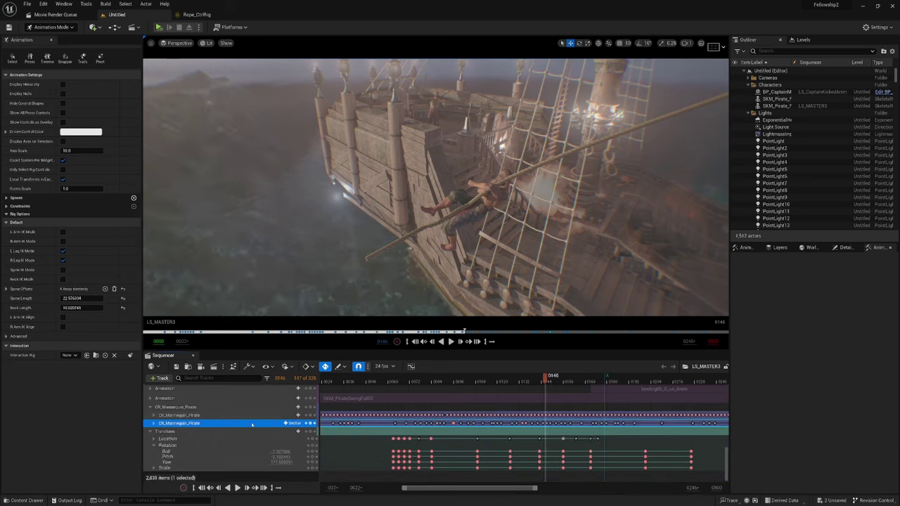
pyautogui.click(154, 424)
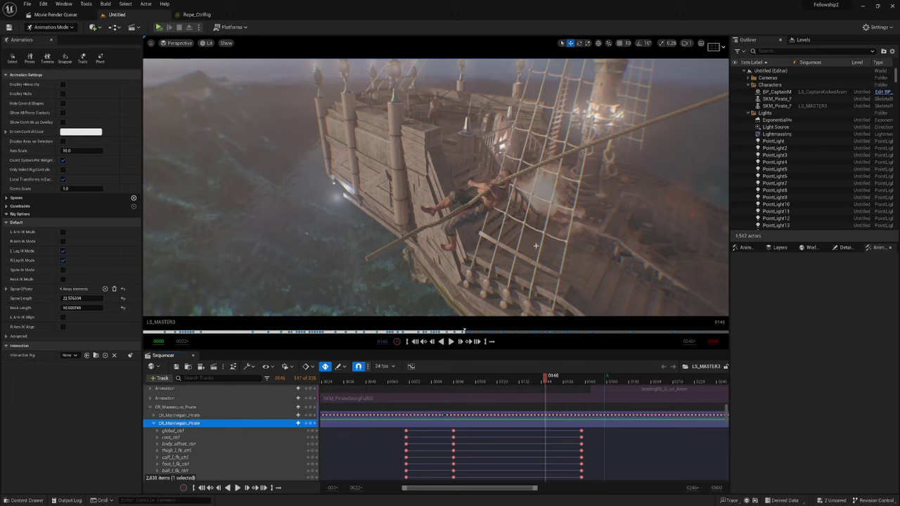
# View the whole ship from above and move the sequence to frame 166, at the last keys of the pirate's control rig
pyautogui.press('w')
pyautogui.moveTo(535, 246)
pyautogui.mouseDown(button='right')
pyautogui.moveTo(604, 260)
pyautogui.moveTo(546, 247)
pyautogui.mouseUp(button='right')
pyautogui.press('s')
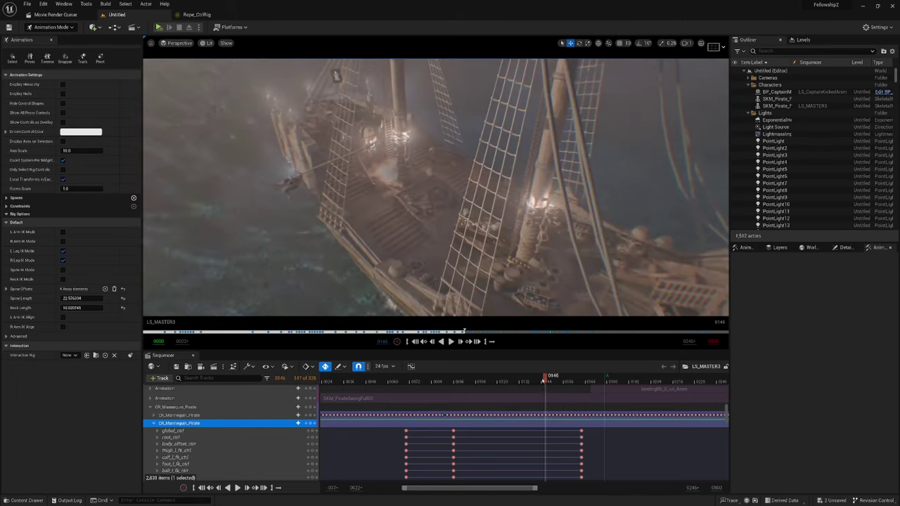
pyautogui.moveTo(546, 382); pyautogui.dragTo(588, 389)
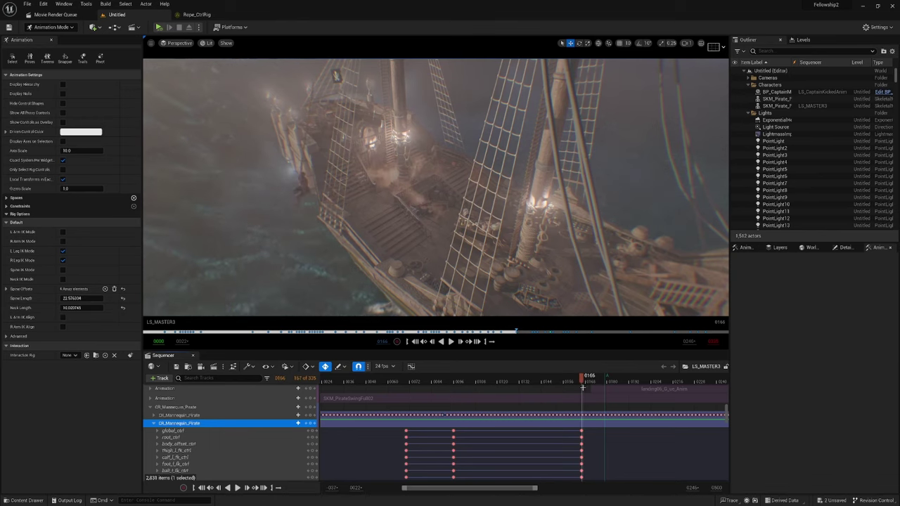
# Move the sequence to frame 128, view the captain falling over the ship's side from above and select him
pyautogui.moveTo(508, 392)
pyautogui.mouseDown()
pyautogui.moveTo(395, 393)
pyautogui.moveTo(511, 394)
pyautogui.mouseUp()
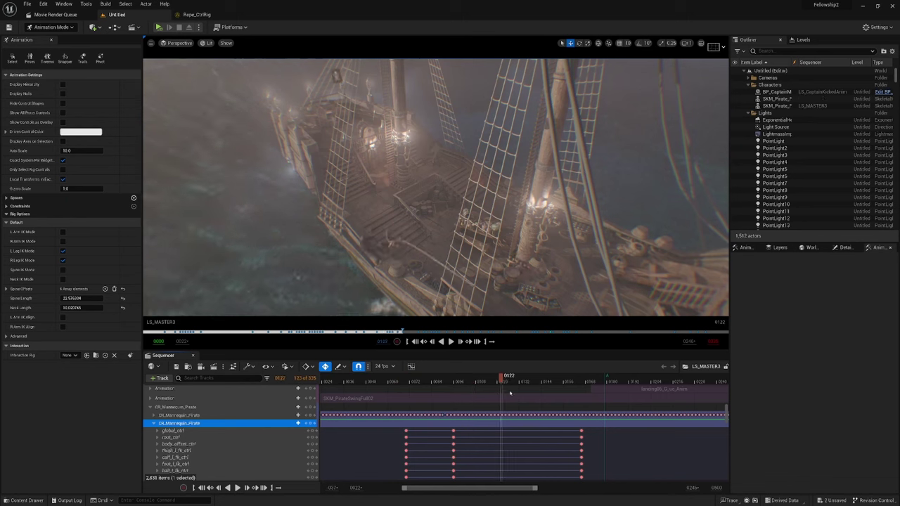
pyautogui.moveTo(457, 204); pyautogui.dragTo(373, 246, button='right')
pyautogui.moveTo(347, 184)
pyautogui.mouseDown(button='right')
pyautogui.moveTo(334, 184)
pyautogui.moveTo(347, 184)
pyautogui.mouseUp(button='right')
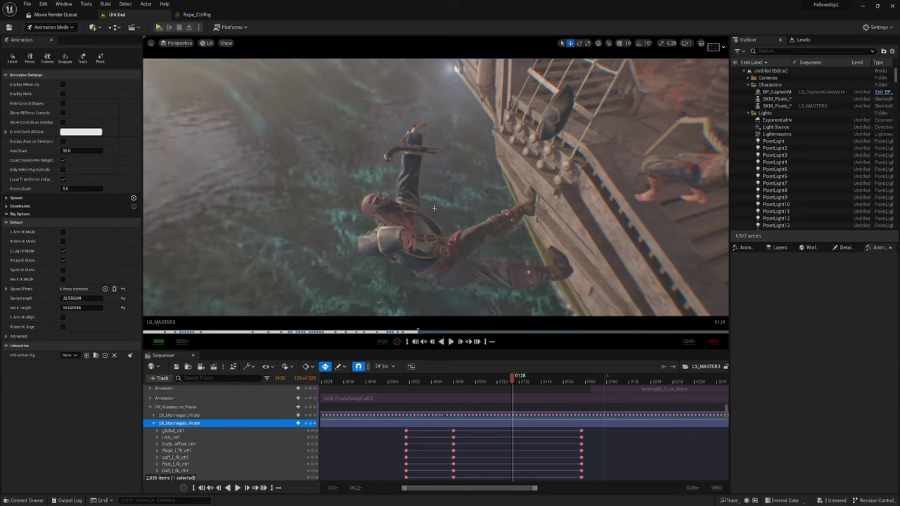
pyautogui.click(414, 259)
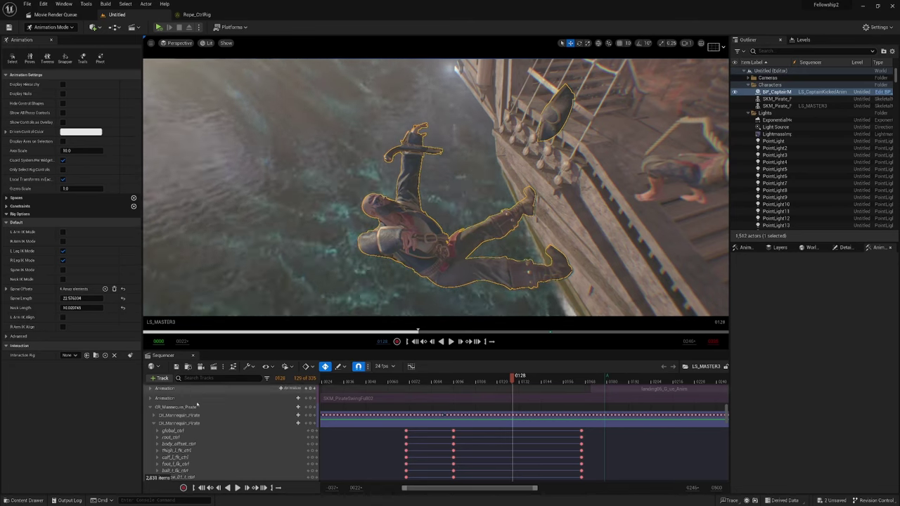
# Collapse the pirate's CR_Mannequin_Pirate rig, Cine Camera Actor and SKM_Pirate_Fall_03 tracks and return to the subsequence tracks
pyautogui.click(150, 408)
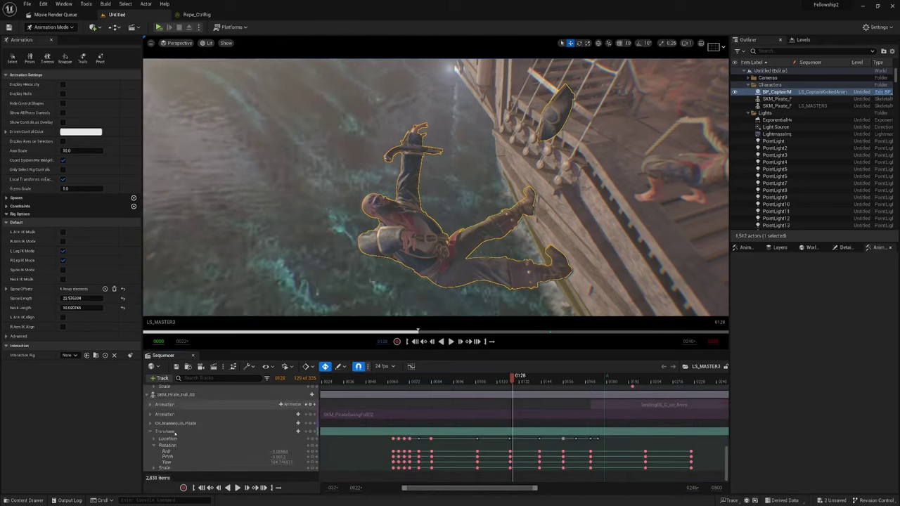
pyautogui.scroll(5, 183, 421)
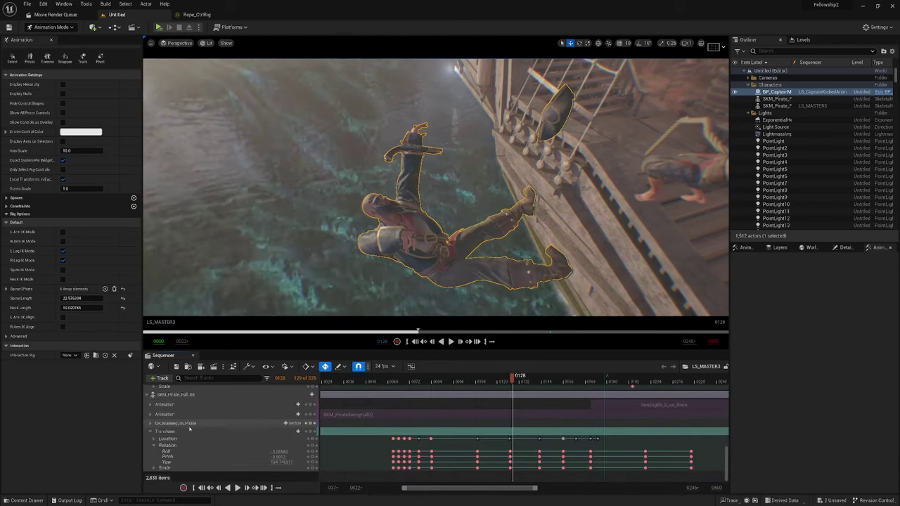
pyautogui.scroll(3, 183, 436)
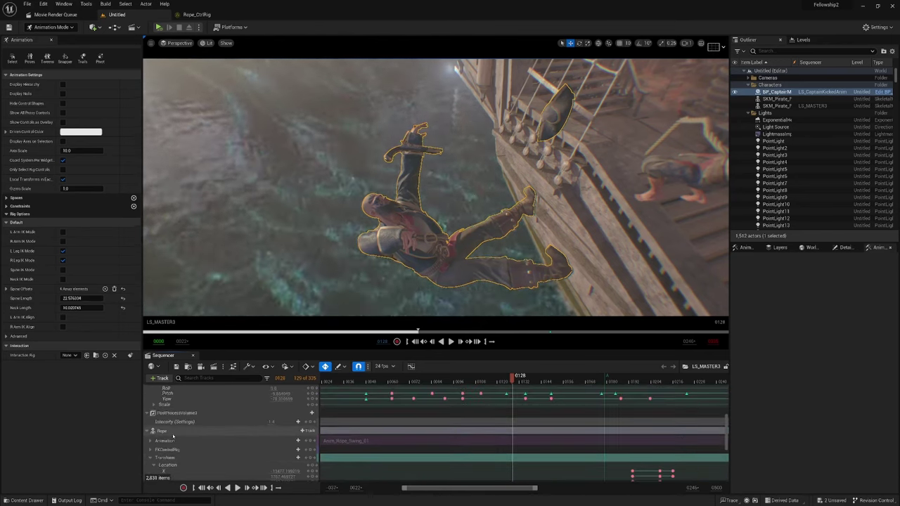
pyautogui.scroll(5, 149, 433)
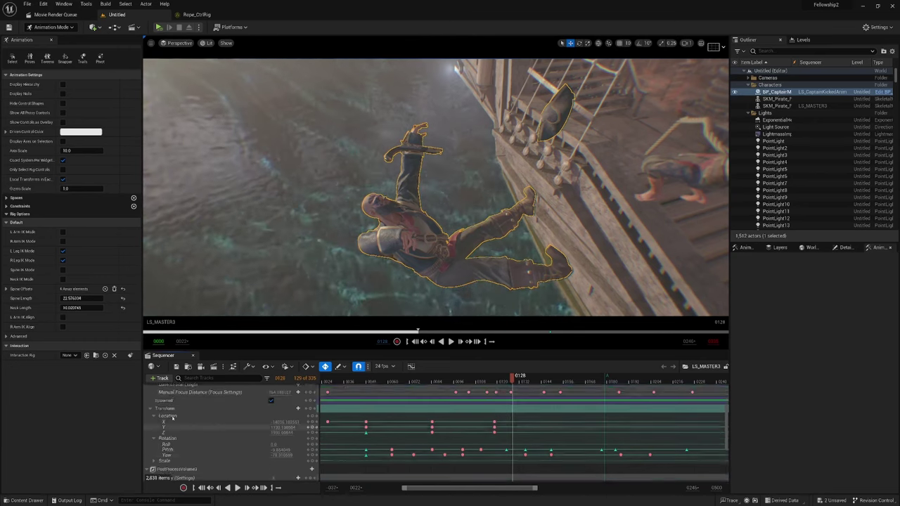
pyautogui.scroll(3, 173, 435)
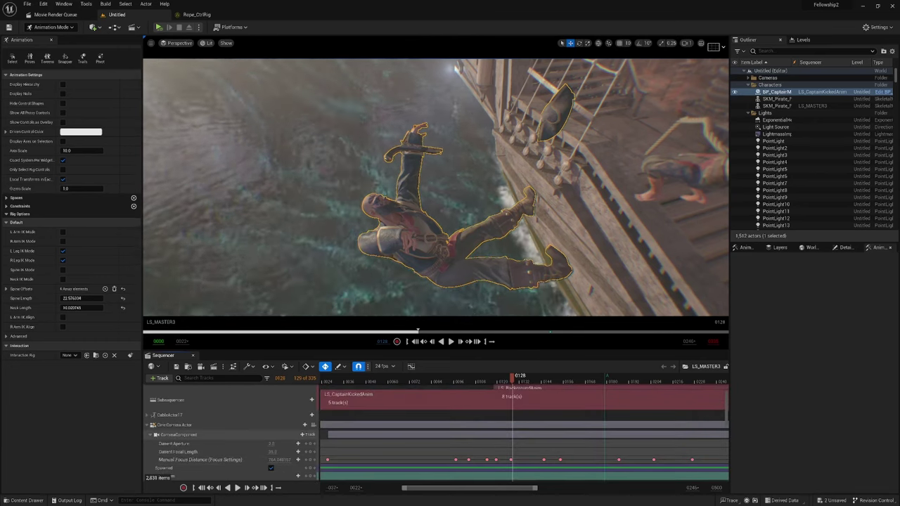
pyautogui.click(148, 426)
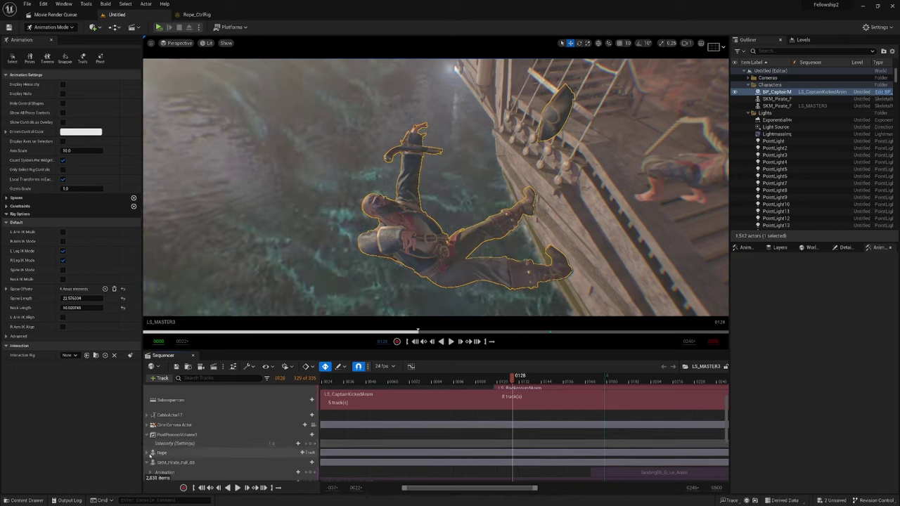
pyautogui.click(148, 463)
pyautogui.scroll(5, 161, 461)
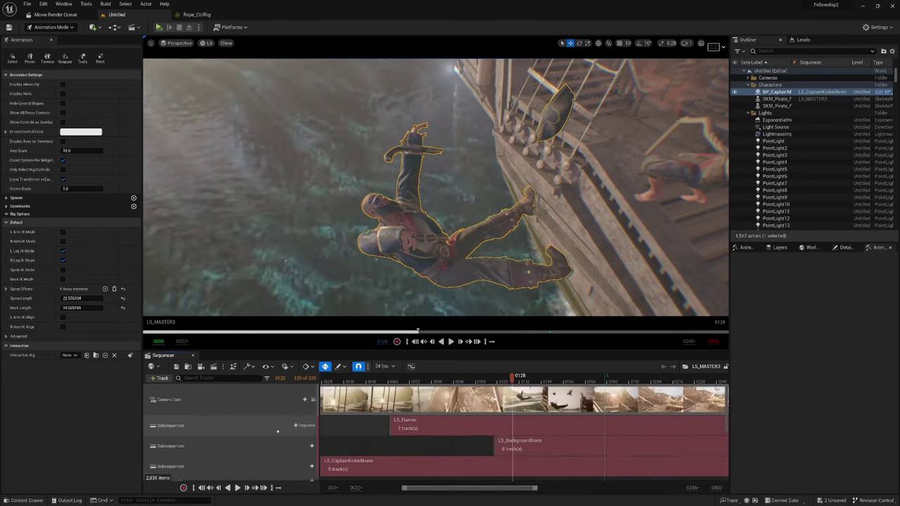
# Open the LS_CaptainKickedAnim subsequence at frame 36
pyautogui.scroll(-1, 295, 442)
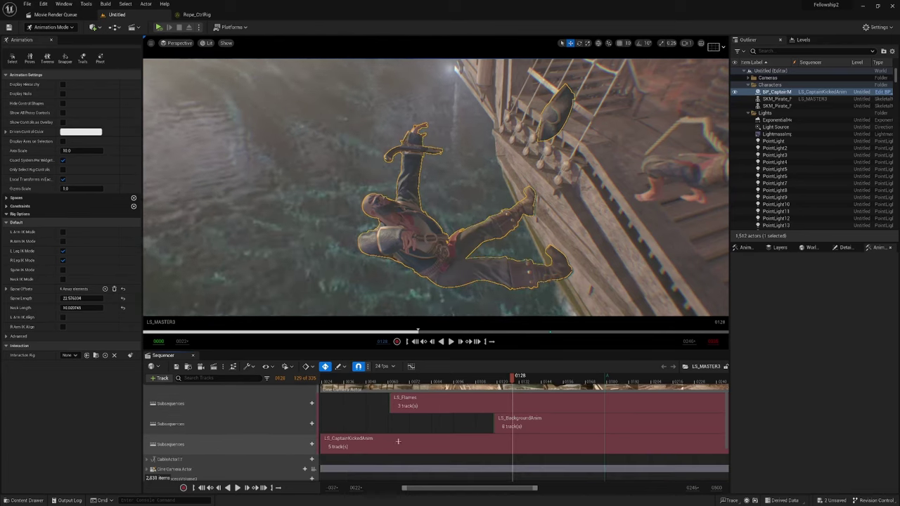
pyautogui.doubleClick(343, 446)
pyautogui.click(349, 381)
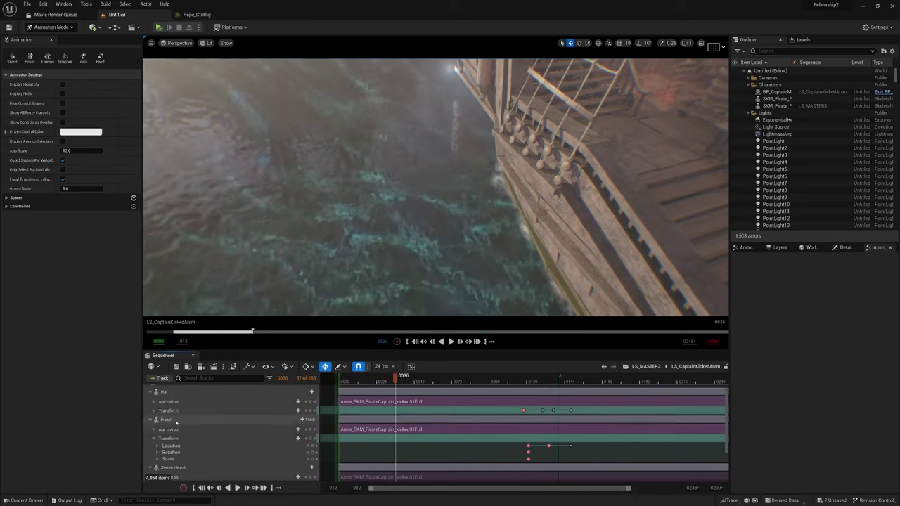
# Select the captain's Hat track and expand its Transform to list the location, rotation and scale keys
pyautogui.scroll(1, 174, 414)
pyautogui.click(165, 399)
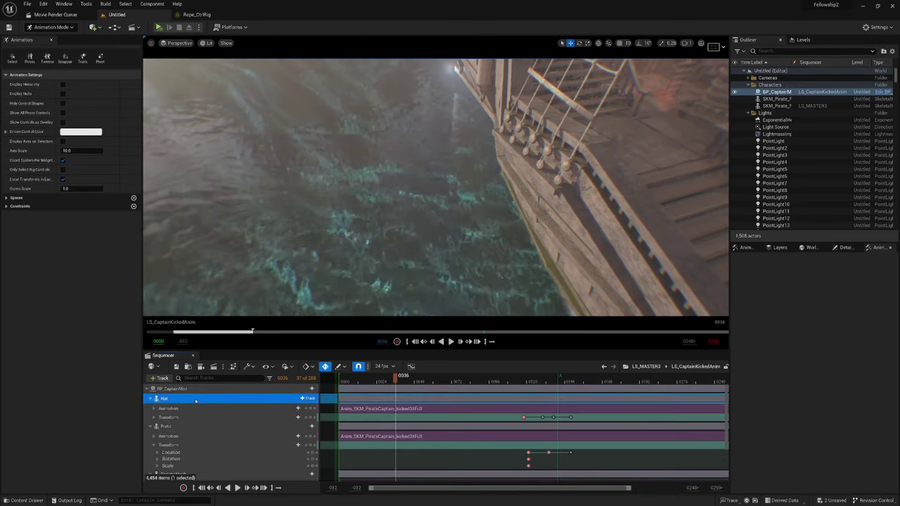
pyautogui.click(153, 417)
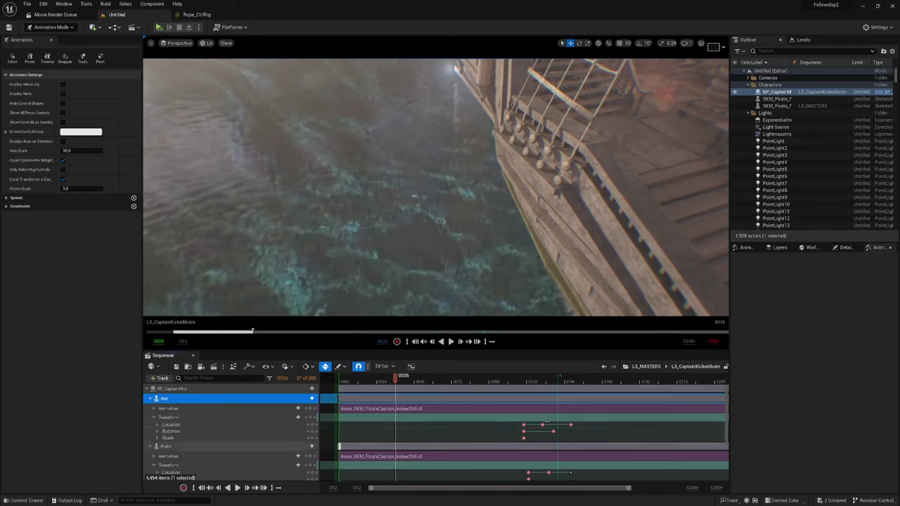
# Focus the viewport on the captain and scrub to frame 124 to examine how his hat flies off during the kick
pyautogui.press('f')
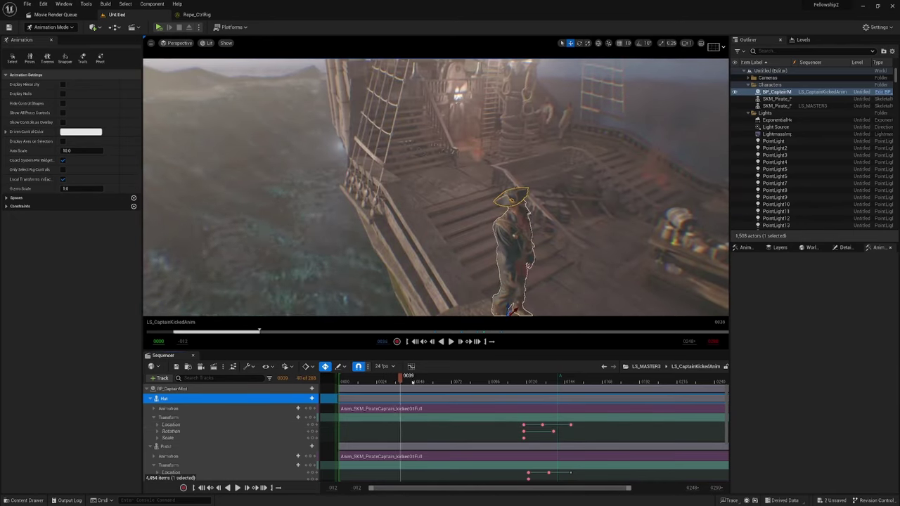
pyautogui.moveTo(484, 375); pyautogui.dragTo(532, 376)
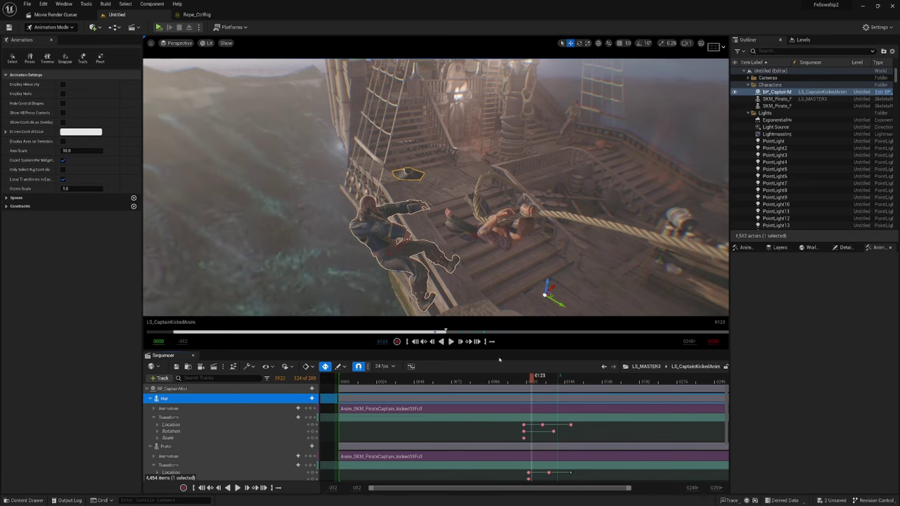
pyautogui.moveTo(534, 383)
pyautogui.mouseDown()
pyautogui.moveTo(544, 384)
pyautogui.moveTo(529, 388)
pyautogui.moveTo(536, 390)
pyautogui.mouseUp()
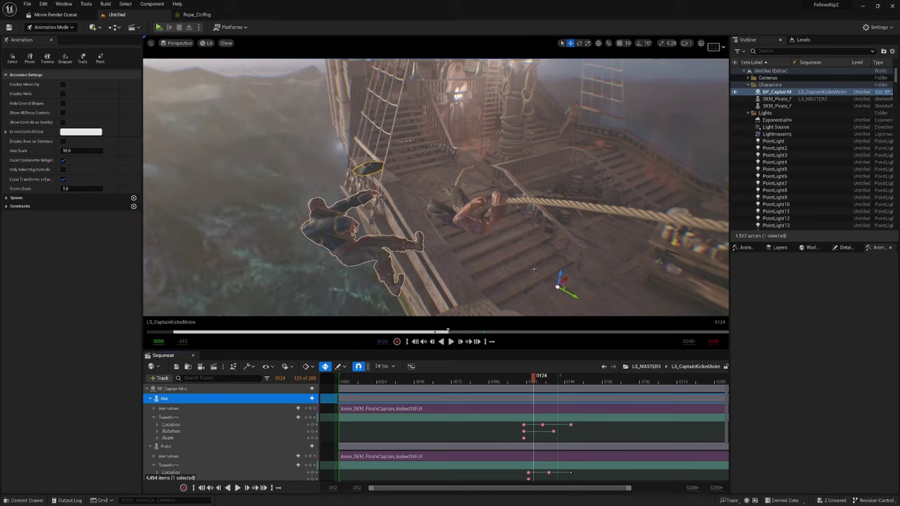
# Move in to the deck by the railing, select the dead pirate lying there and examine his pose
pyautogui.moveTo(528, 274); pyautogui.dragTo(561, 249, button='right')
pyautogui.press('w')
pyautogui.moveTo(537, 207); pyautogui.dragTo(570, 247, button='right')
pyautogui.press('w')
pyautogui.click(559, 247)
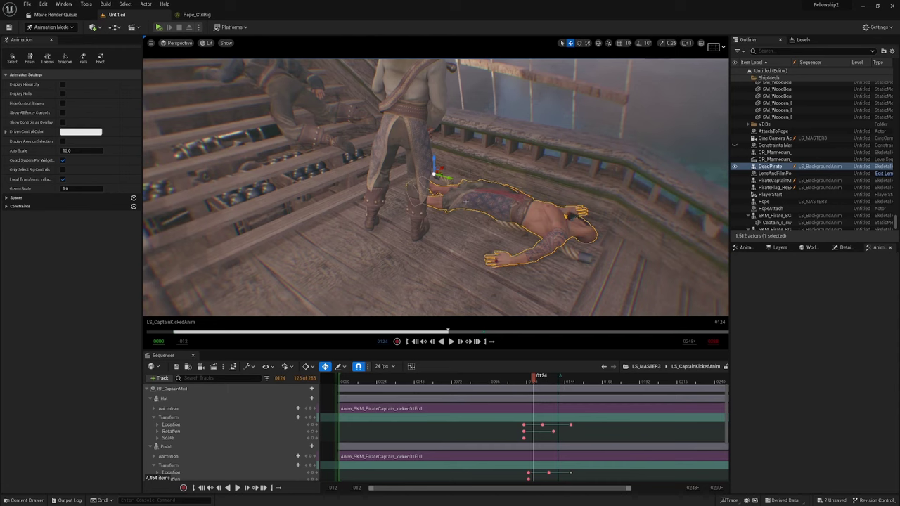
pyautogui.moveTo(297, 229); pyautogui.dragTo(499, 231, button='right')
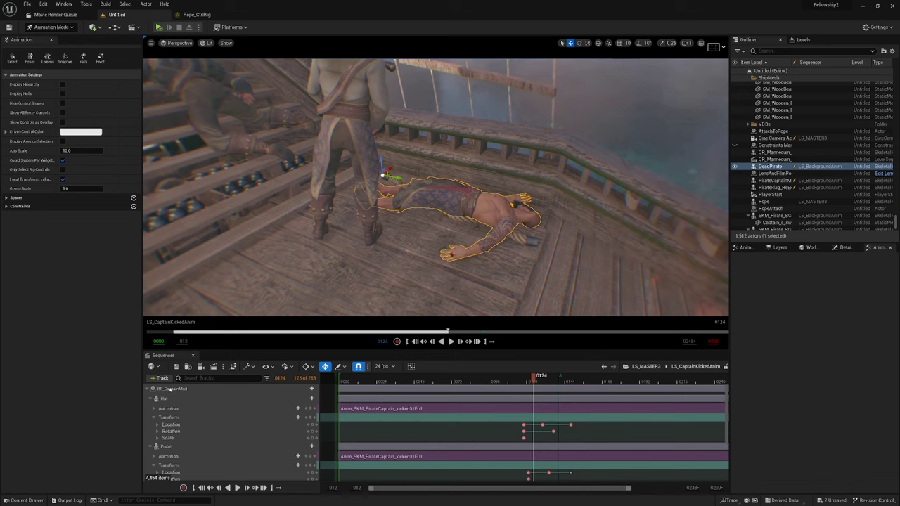
# Collapse the captain's track, return to LS_MASTER3 and open the LS_BackgroundAnim subsequence to review its pirate tracks
pyautogui.click(147, 389)
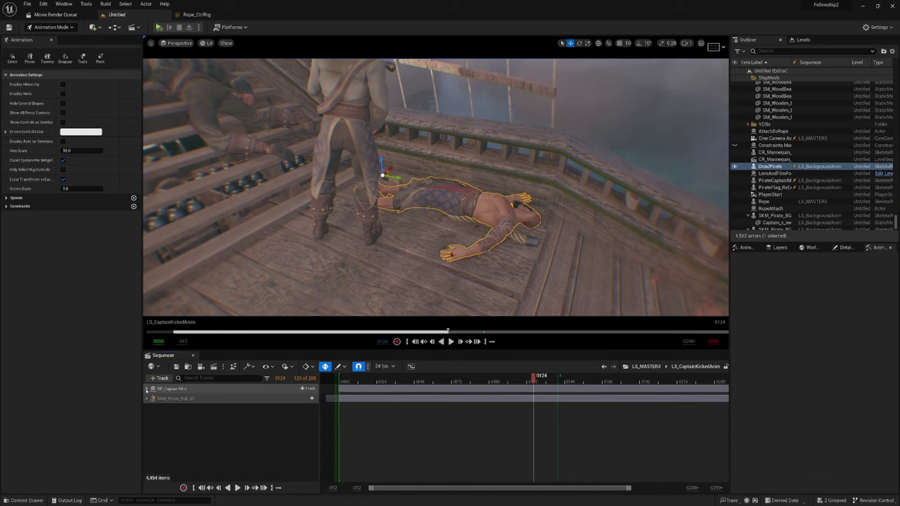
pyautogui.click(646, 367)
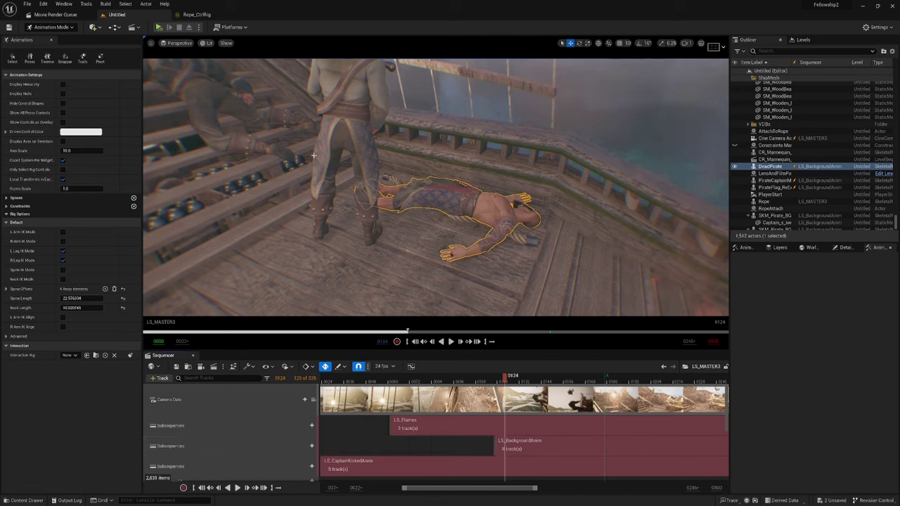
pyautogui.doubleClick(536, 446)
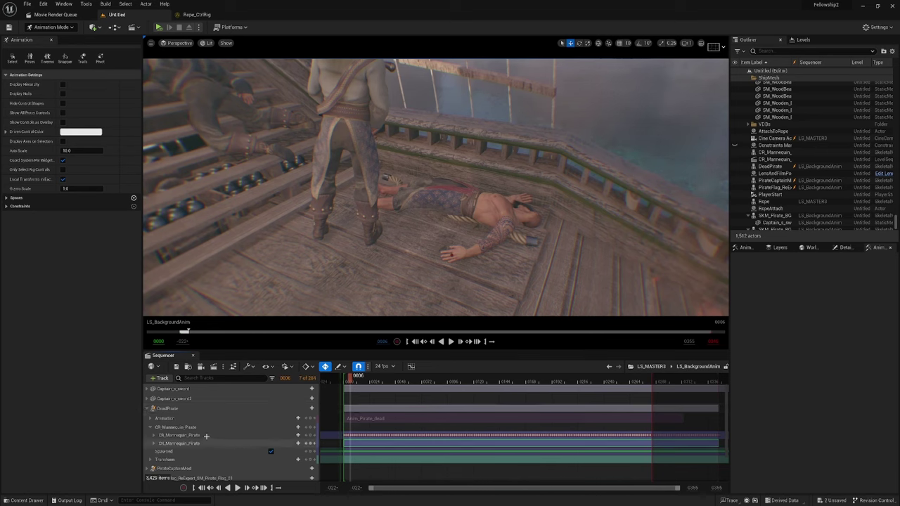
pyautogui.scroll(-2, 202, 433)
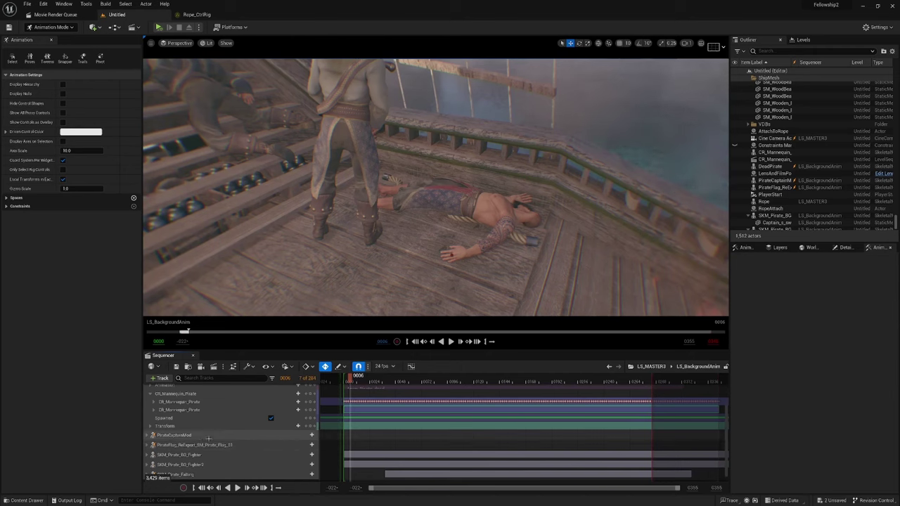
pyautogui.scroll(-1, 208, 445)
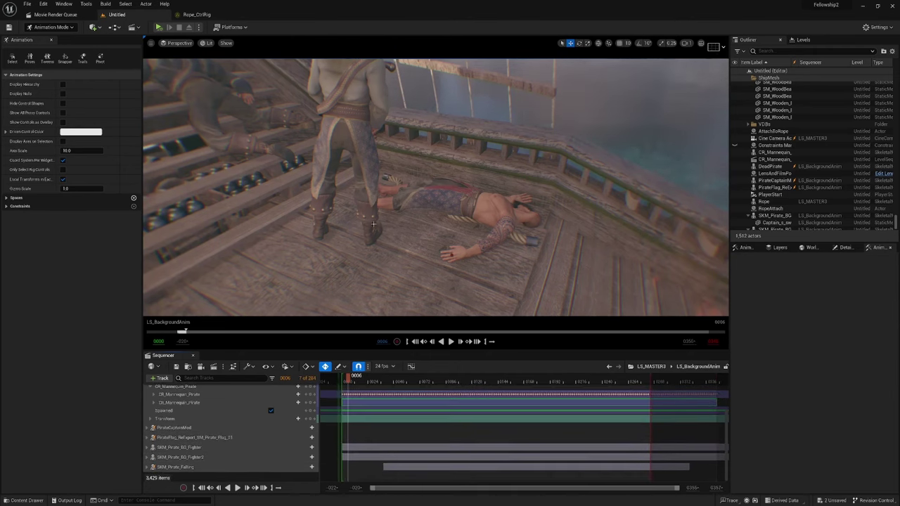
# View the main deck from above and select the floor planks in front of the cabin doorway
pyautogui.moveTo(373, 223)
pyautogui.mouseDown(button='right')
pyautogui.moveTo(310, 190)
pyautogui.moveTo(373, 193)
pyautogui.moveTo(338, 211)
pyautogui.moveTo(373, 224)
pyautogui.mouseUp(button='right')
pyautogui.click(325, 302)
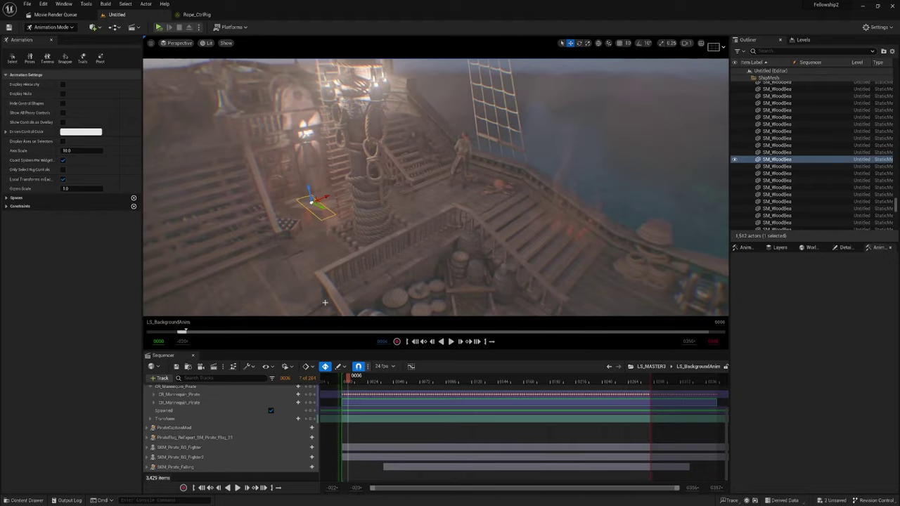
pyautogui.click(319, 235)
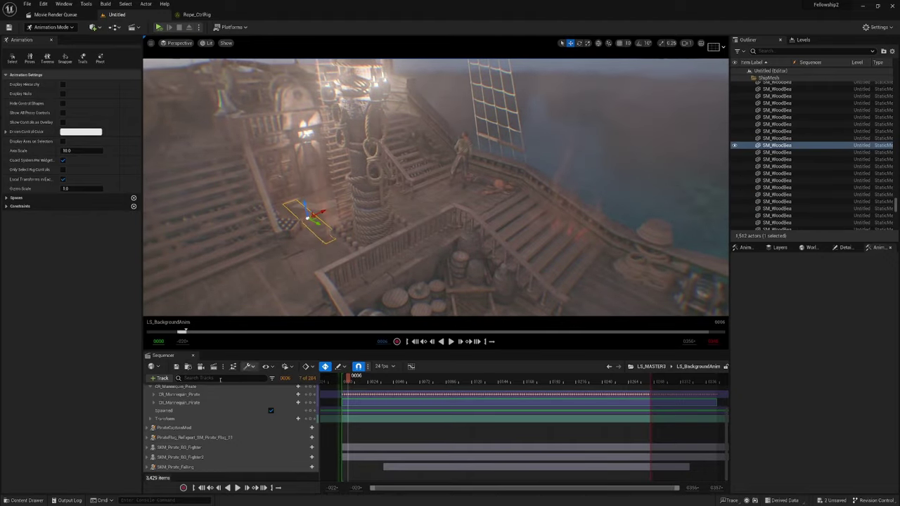
pyautogui.click(328, 208)
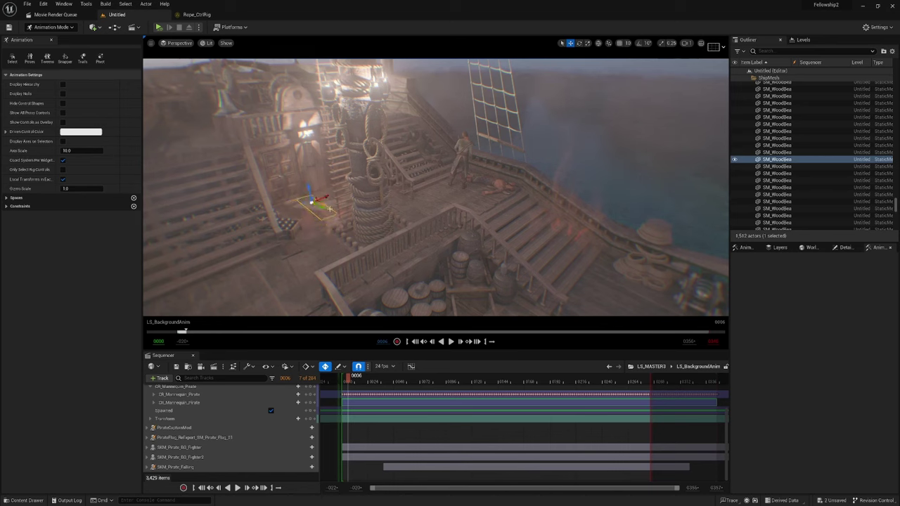
# Return to LS_MASTER3, open the LS_Flames subsequence and select its first VDB material actor
pyautogui.click(651, 367)
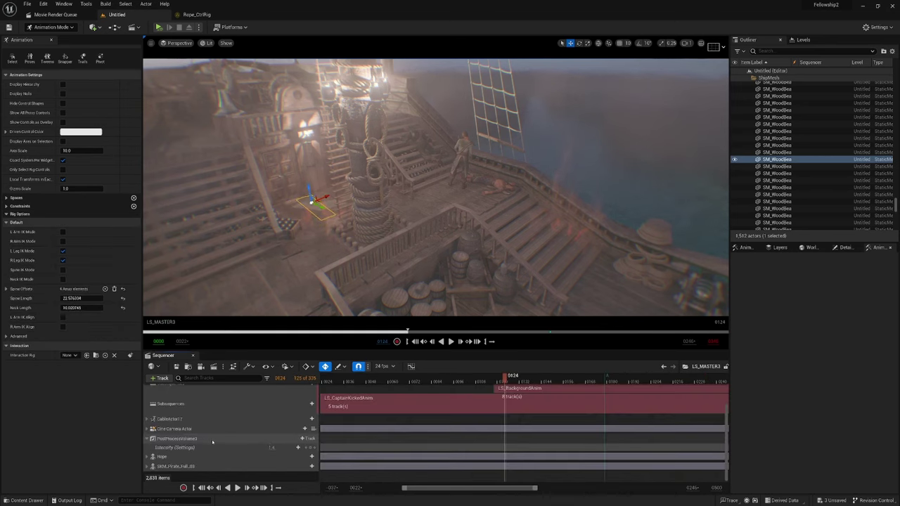
pyautogui.scroll(3, 419, 441)
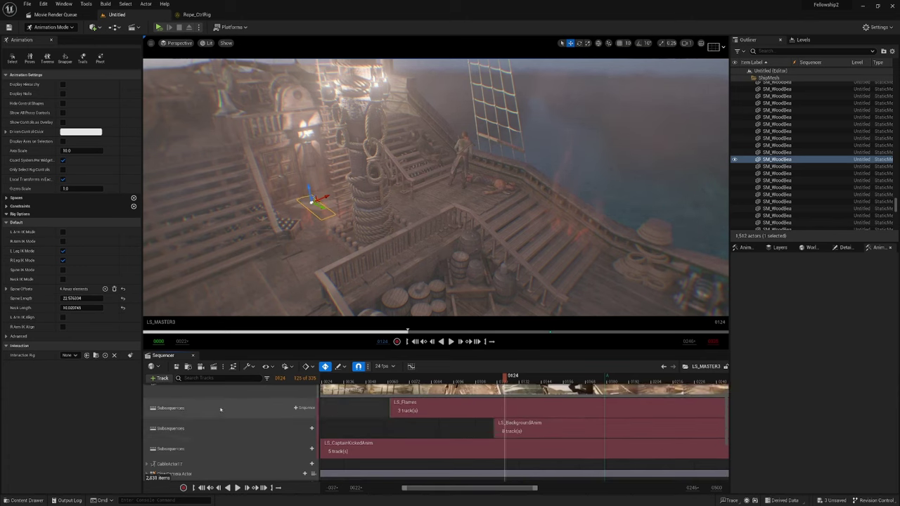
pyautogui.doubleClick(431, 405)
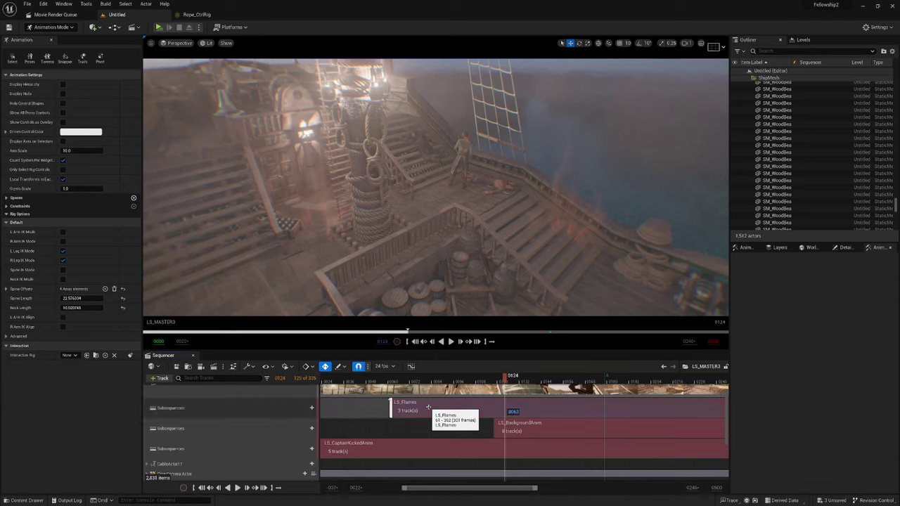
pyautogui.click(194, 390)
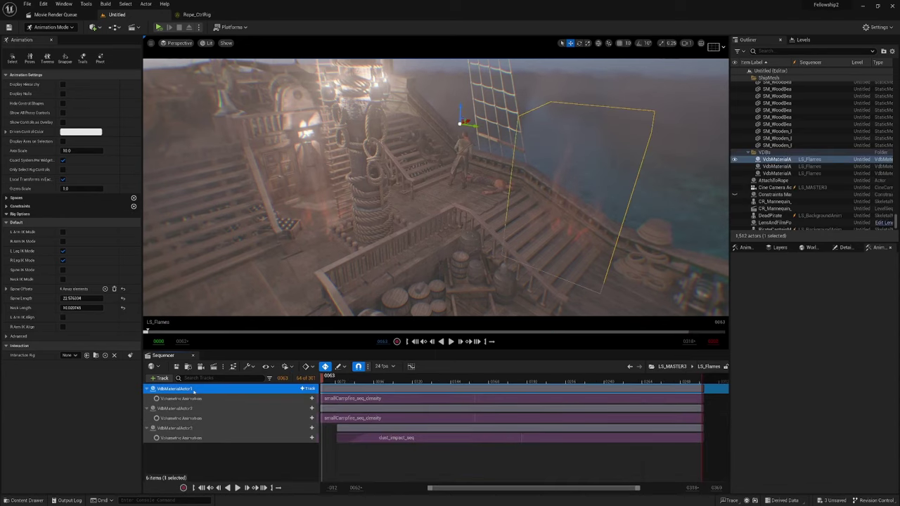
# Play back the LS_Flames sequence, start saving LS_BackgroundAnim and LS_Flames, and cancel the save
pyautogui.press('space')
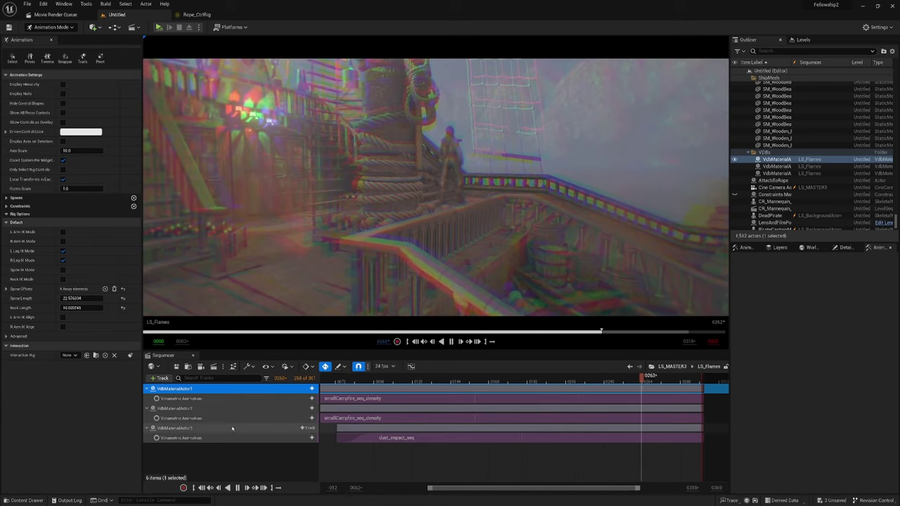
pyautogui.click(176, 366)
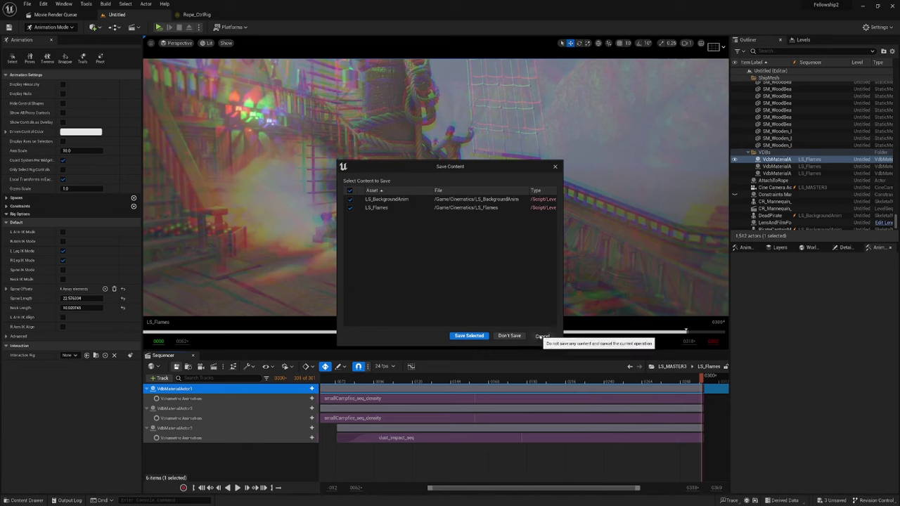
pyautogui.click(541, 336)
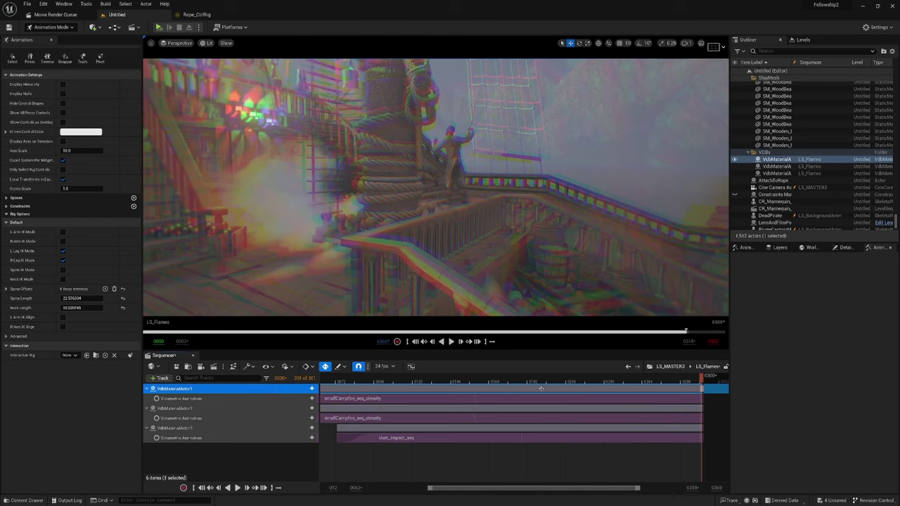
# Scrub LS_Flames back to frame 73 and on to frame 210, and view the shirtless pirate on deck from above
pyautogui.moveTo(538, 381); pyautogui.dragTo(338, 380)
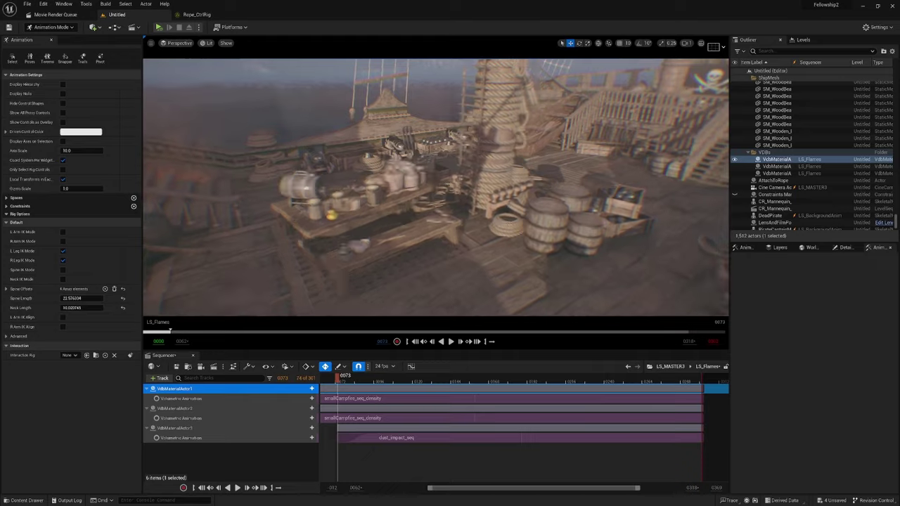
pyautogui.moveTo(531, 232); pyautogui.dragTo(531, 232, button='right')
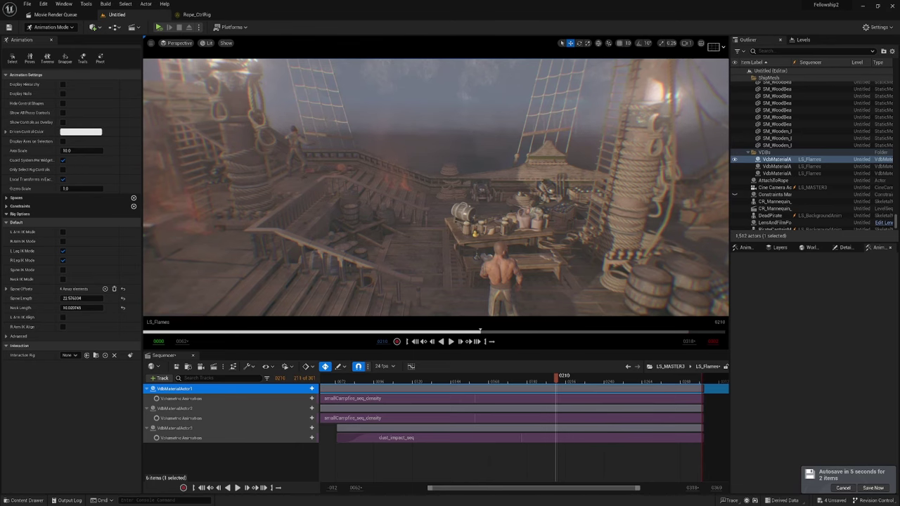
pyautogui.press('s')
pyautogui.moveTo(393, 242); pyautogui.dragTo(404, 257, button='right')
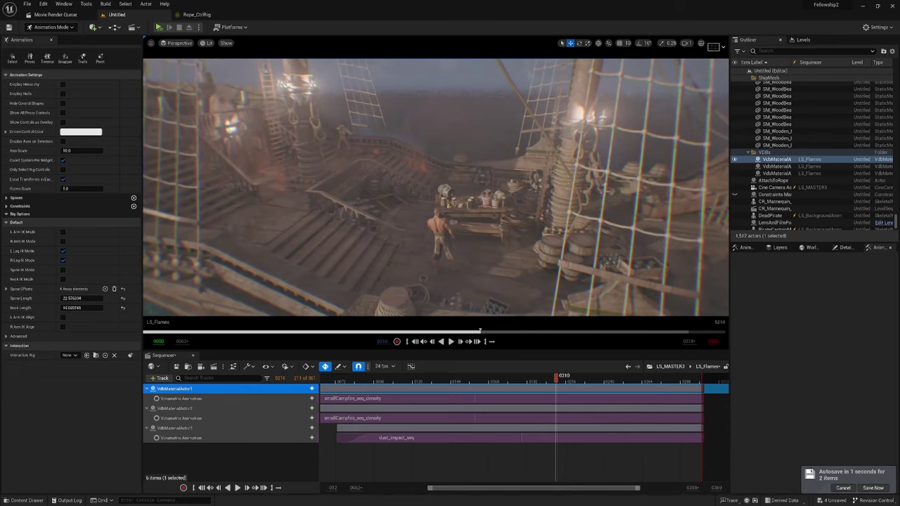